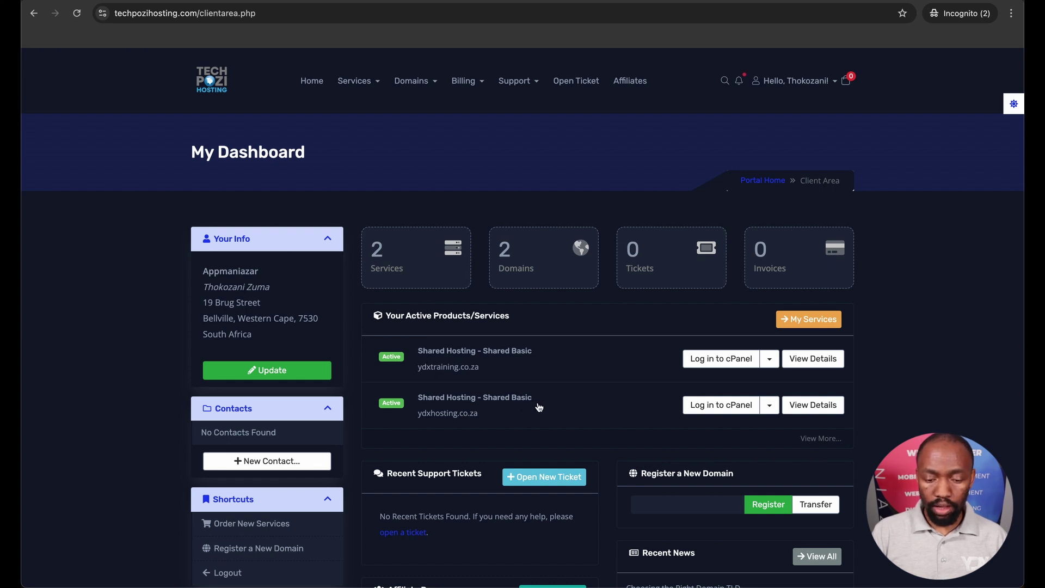
- Log in to cPanel for ydxhosting.co.za and launch Softaculous Apps Installer from Software
click(708, 411)
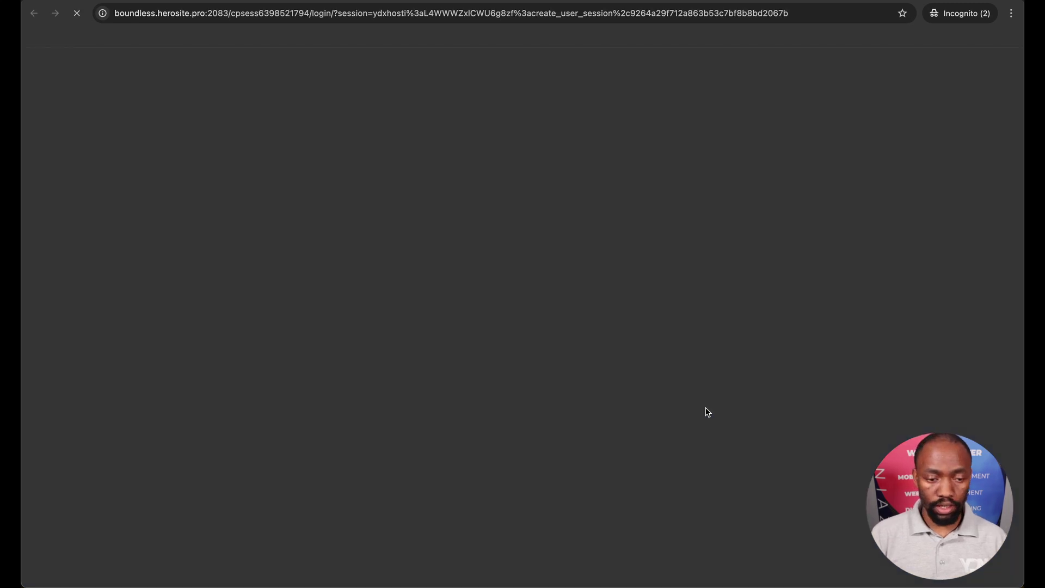
scroll(341, 355, down, 15)
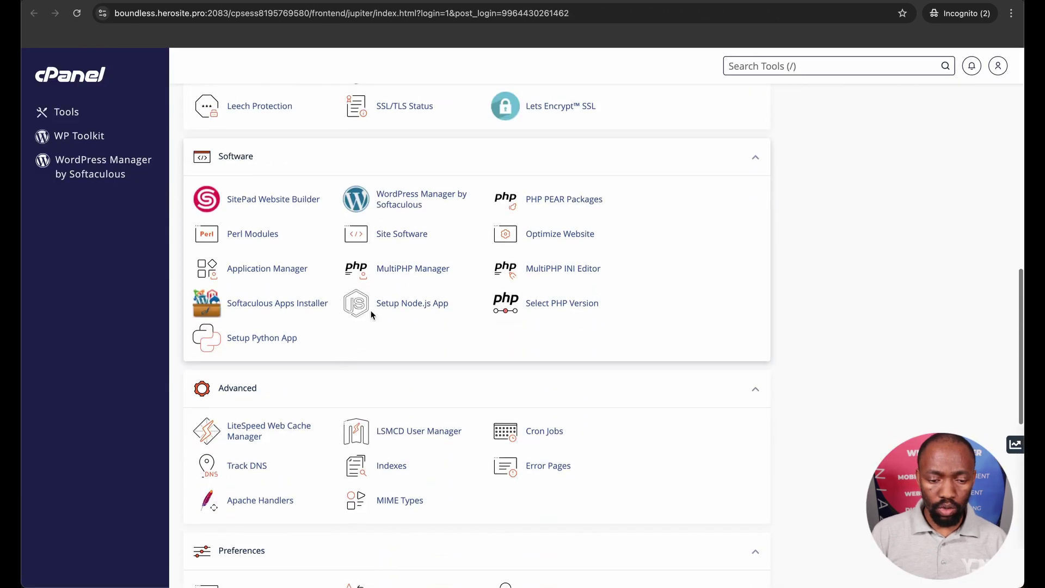
click(279, 303)
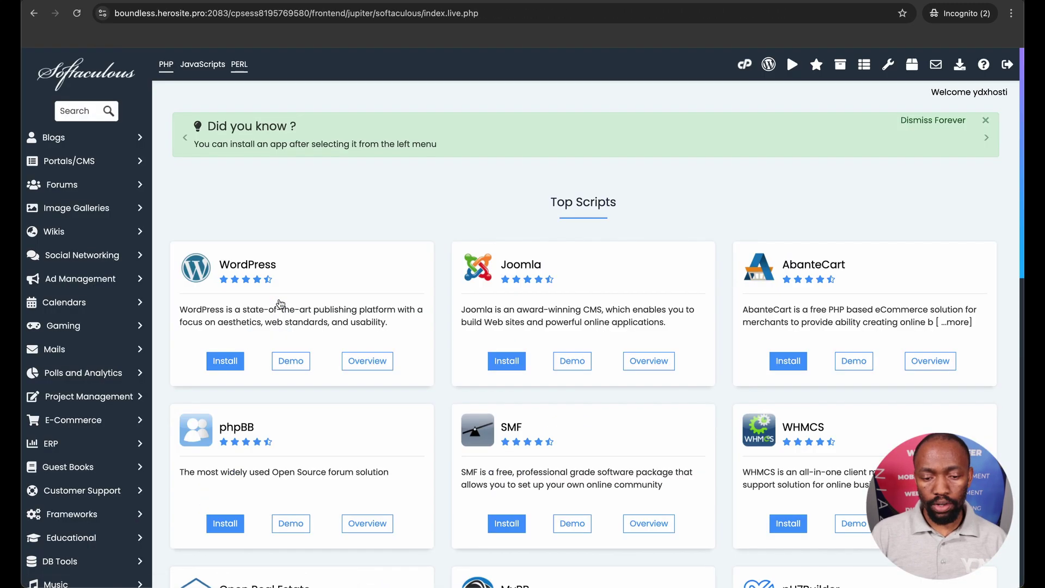
- Start a WordPress install on ydxhosting.co.za, keeping the installation directory as wp
click(235, 363)
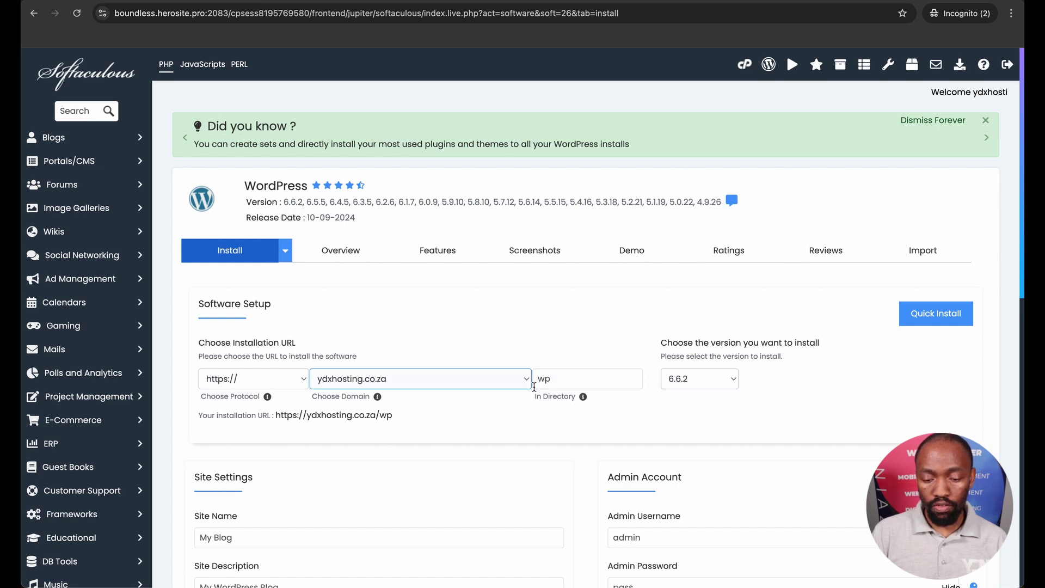
click(538, 379)
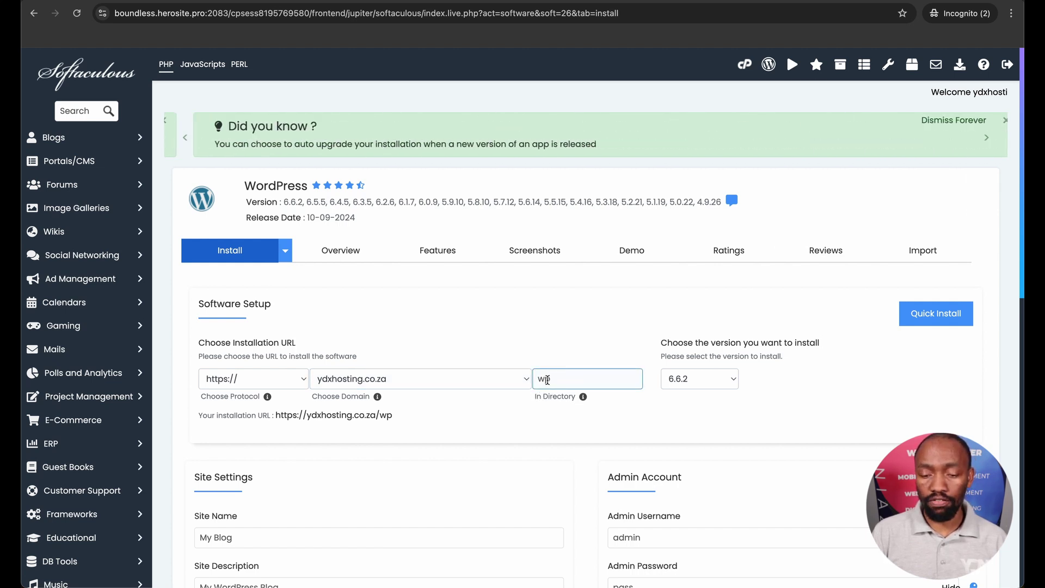
click(322, 328)
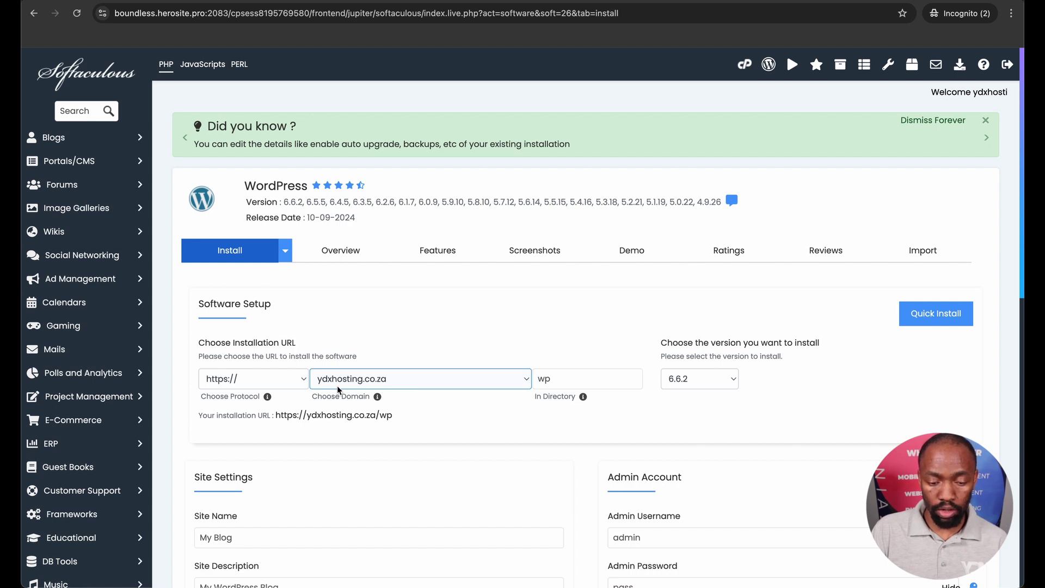
click(538, 376)
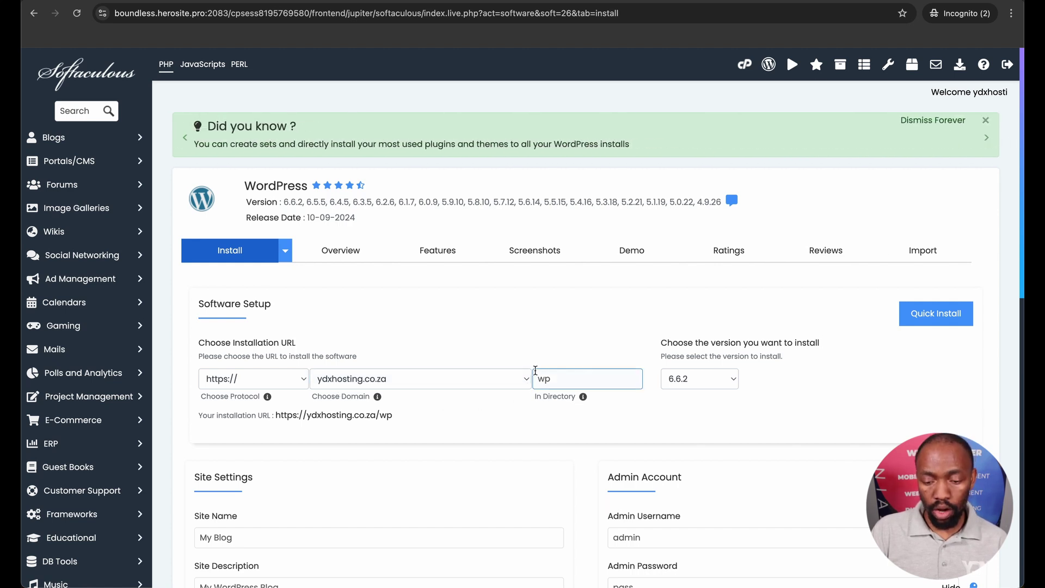
click(549, 361)
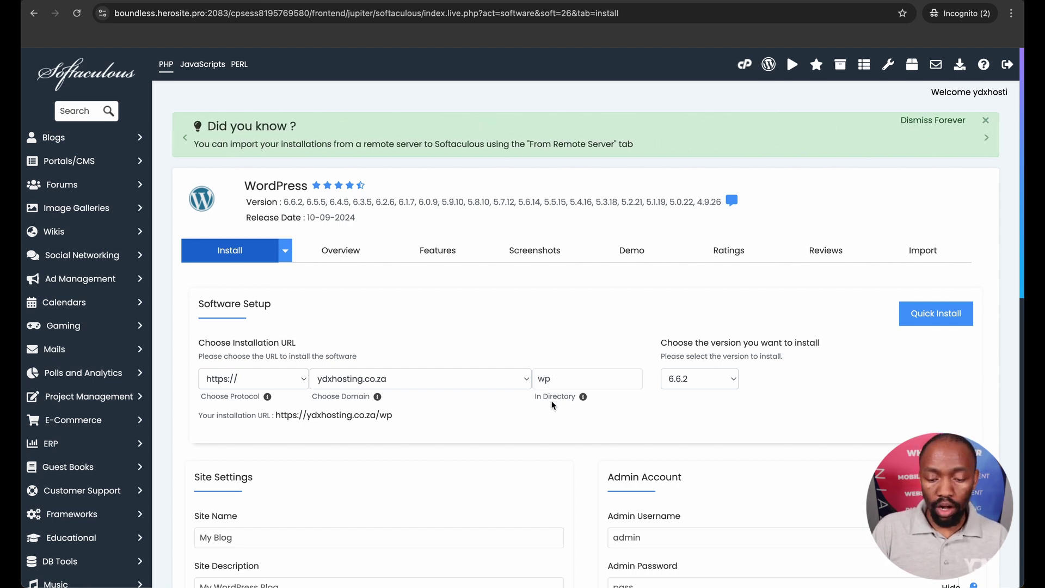
scroll(551, 405, down, 2)
scroll(552, 405, down, 4)
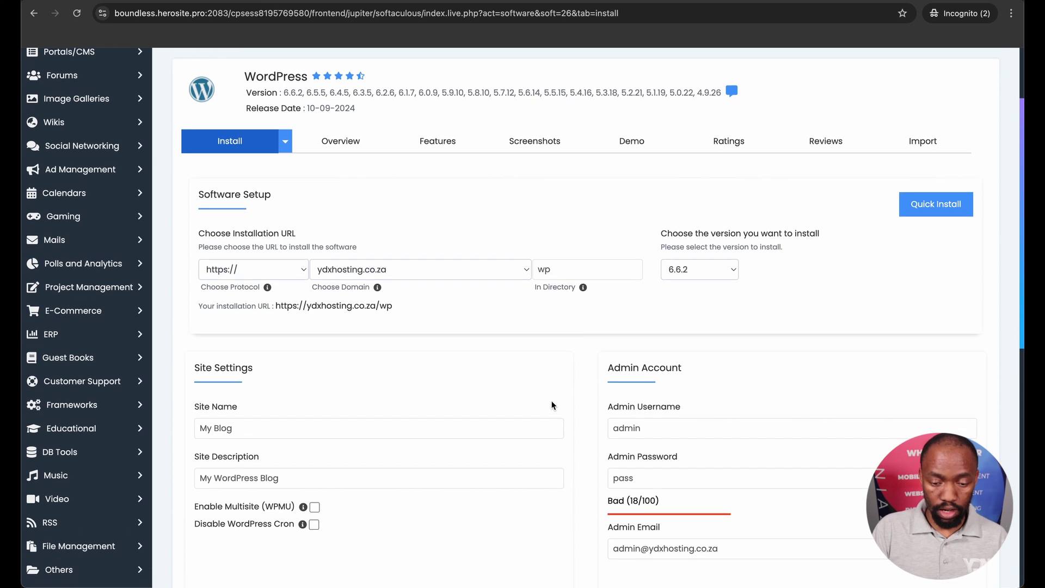
scroll(551, 405, down, 2)
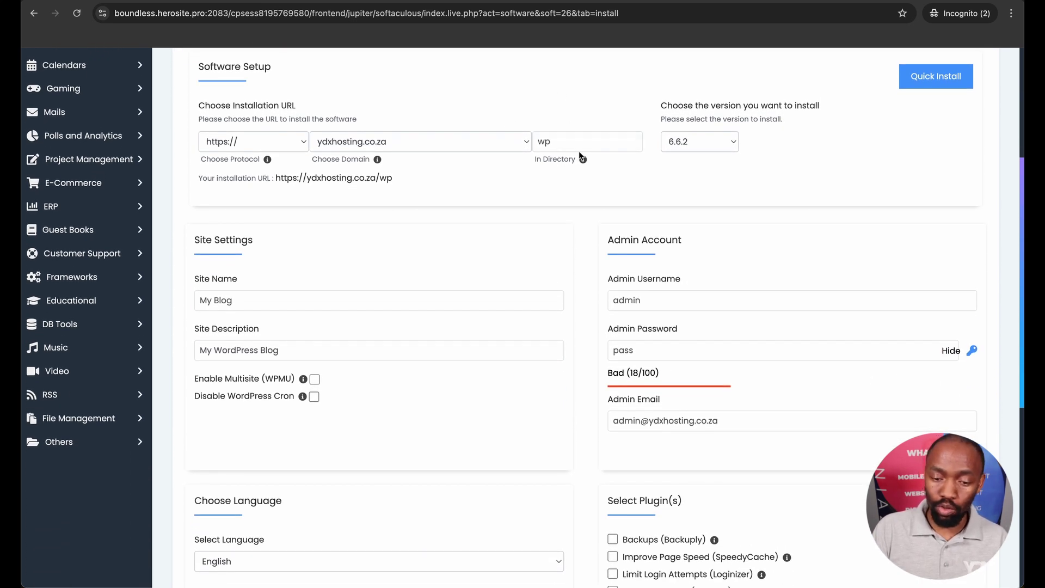
- Replace the default Site Name with 'YDX Hosting'
click(555, 143)
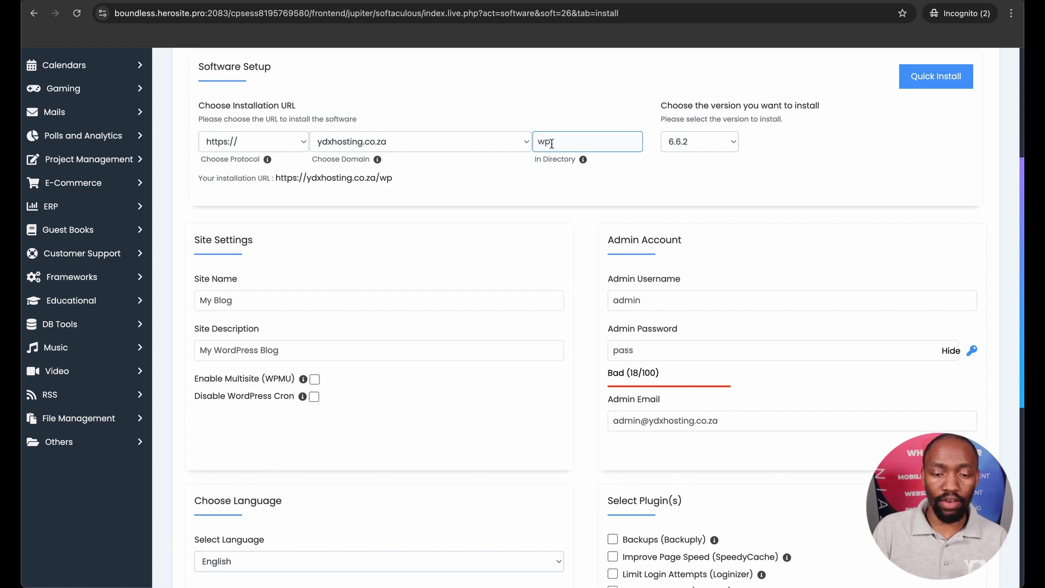
triple_click(251, 301)
text(YD)
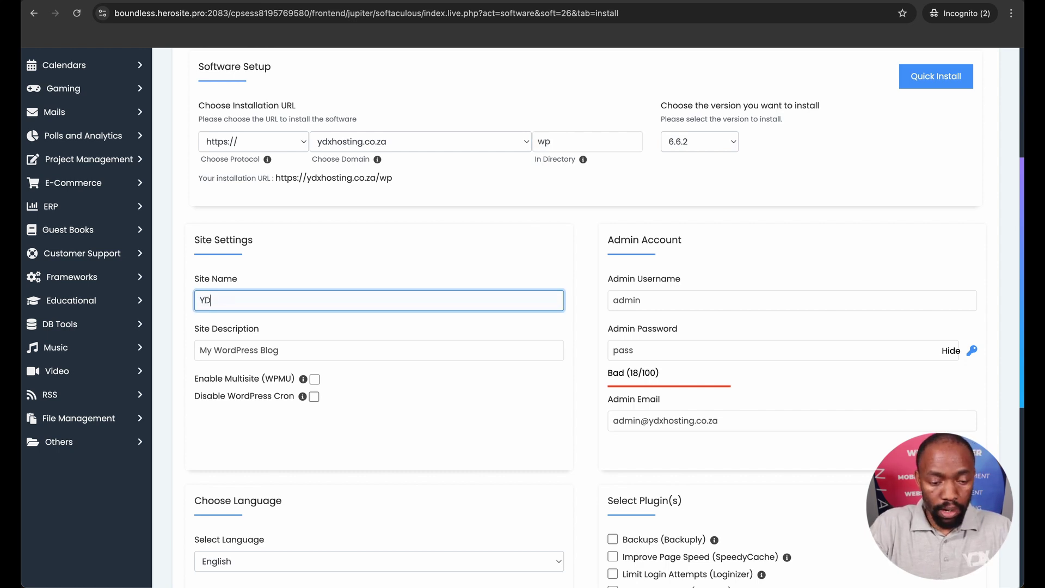
key(Caps_Lock)
text(X T)
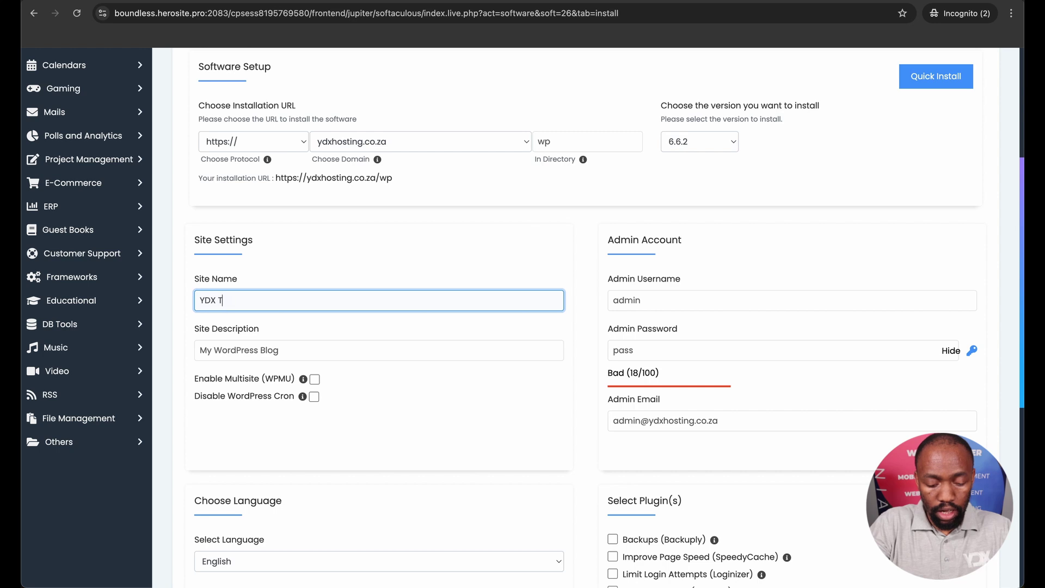
text(raini)
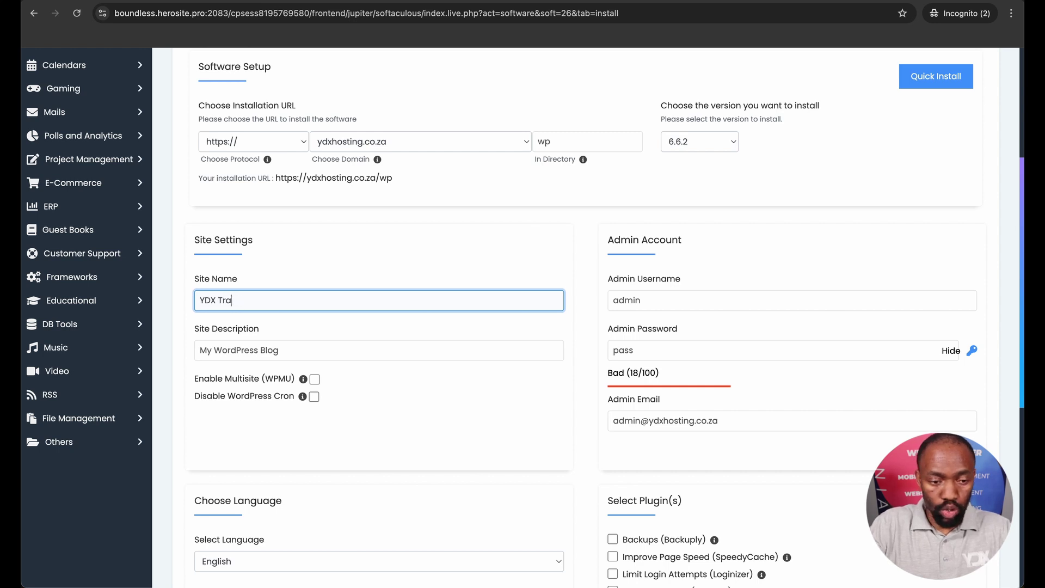
key(BackSpace)
key(BackSpace)
key(BackSpace)
key(Caps_Lock)
text(Hosting)
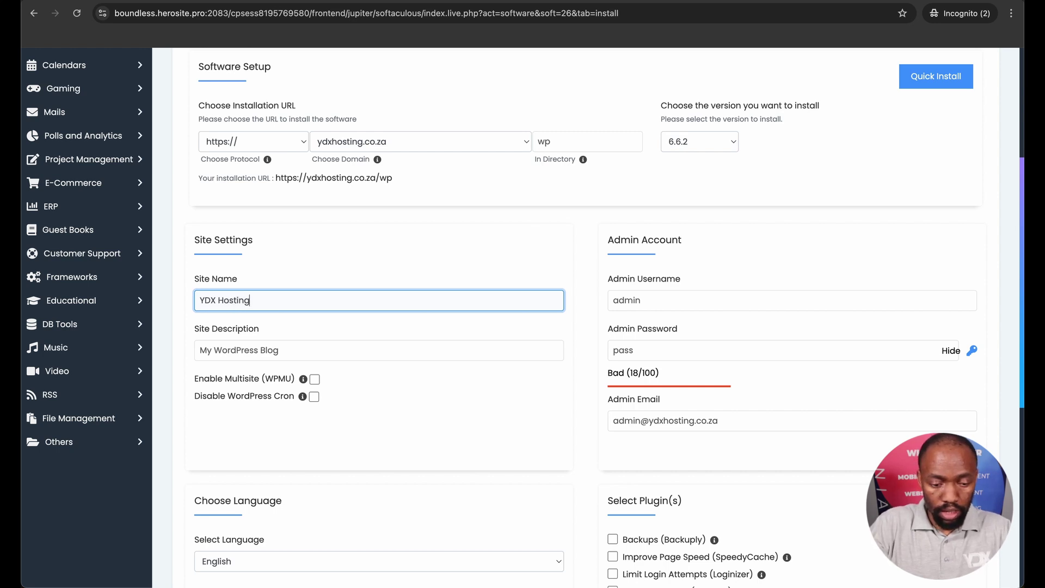
- Set the Site Description to 'YDX Training website' and review the admin email and username
click(286, 349)
key(ctrl+a)
text(YDX T)
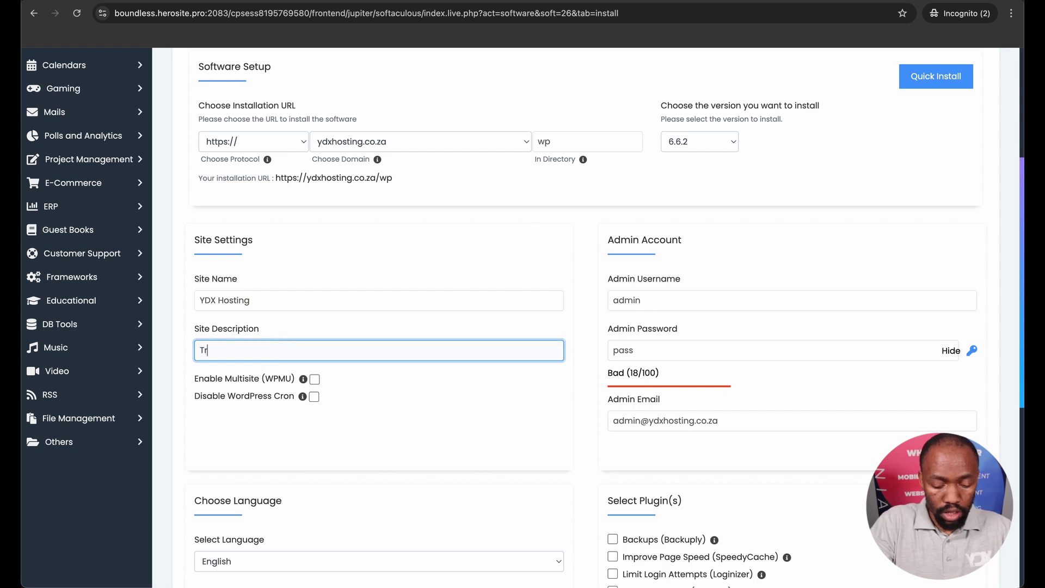
text(raining website)
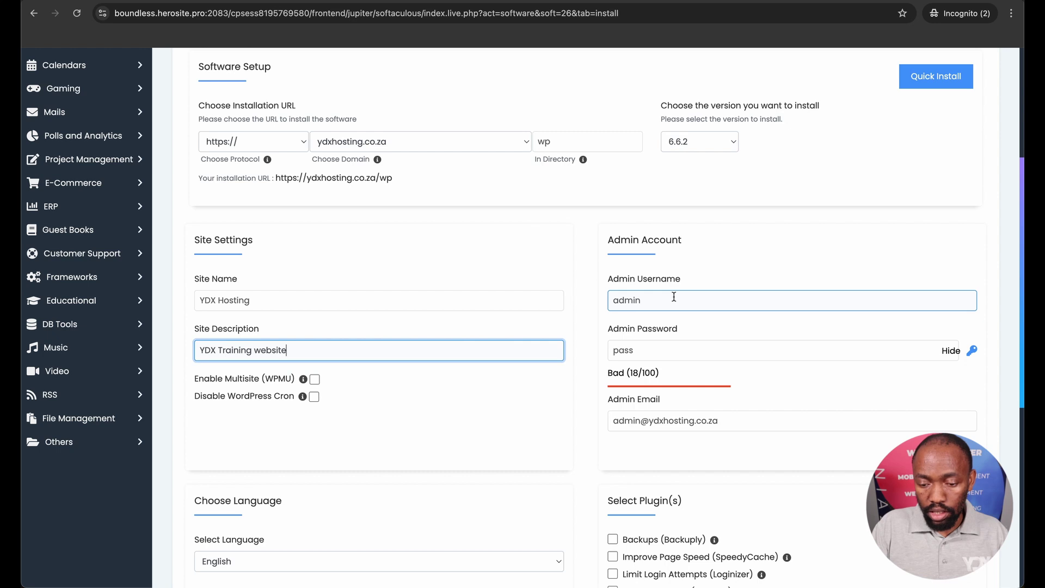
triple_click(685, 422)
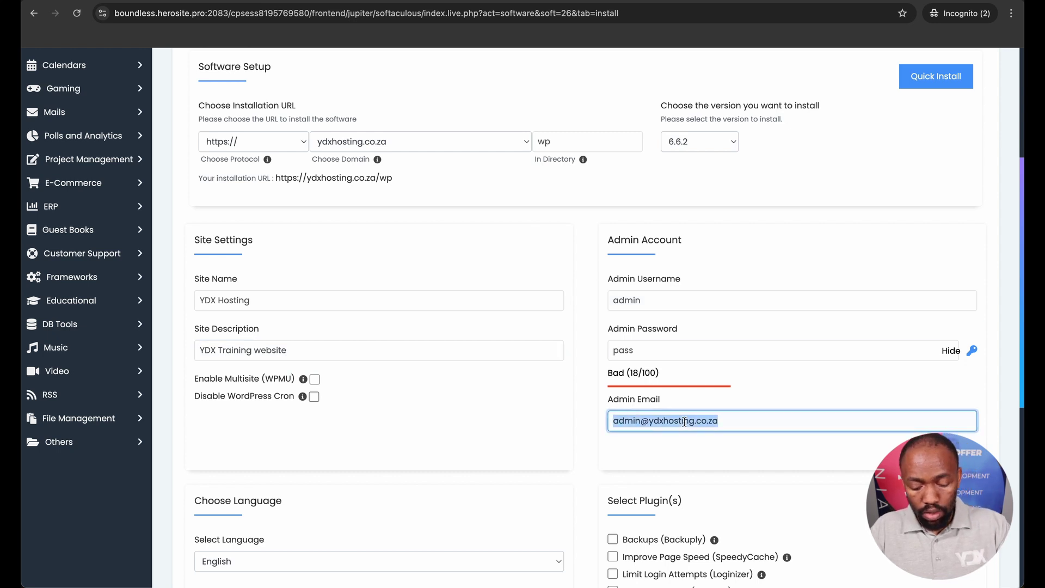
triple_click(660, 303)
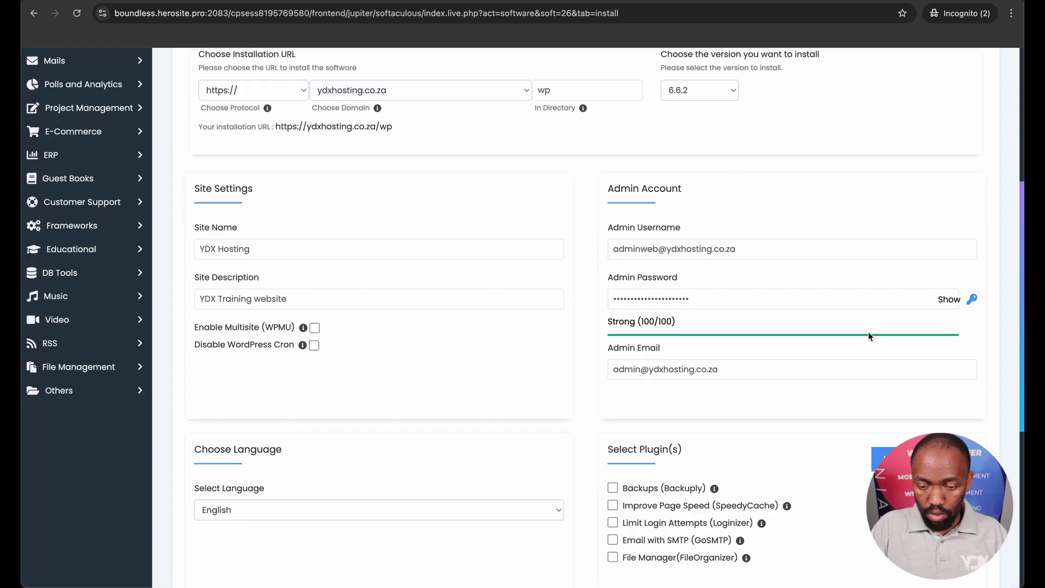
scroll(868, 333, down, 2)
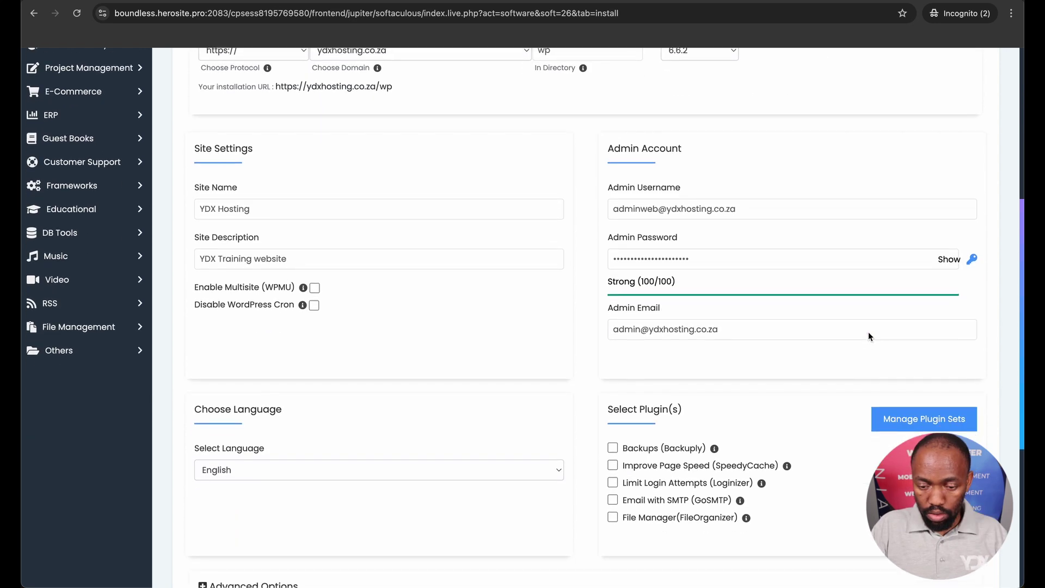
scroll(868, 333, down, 4)
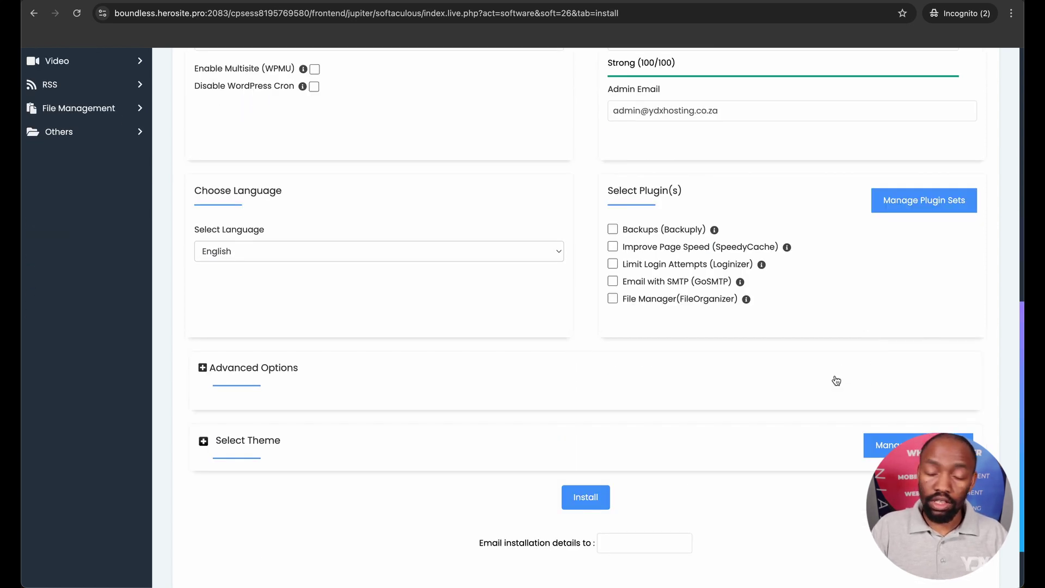
scroll(837, 381, down, 1)
scroll(837, 381, up, 1)
scroll(837, 381, down, 3)
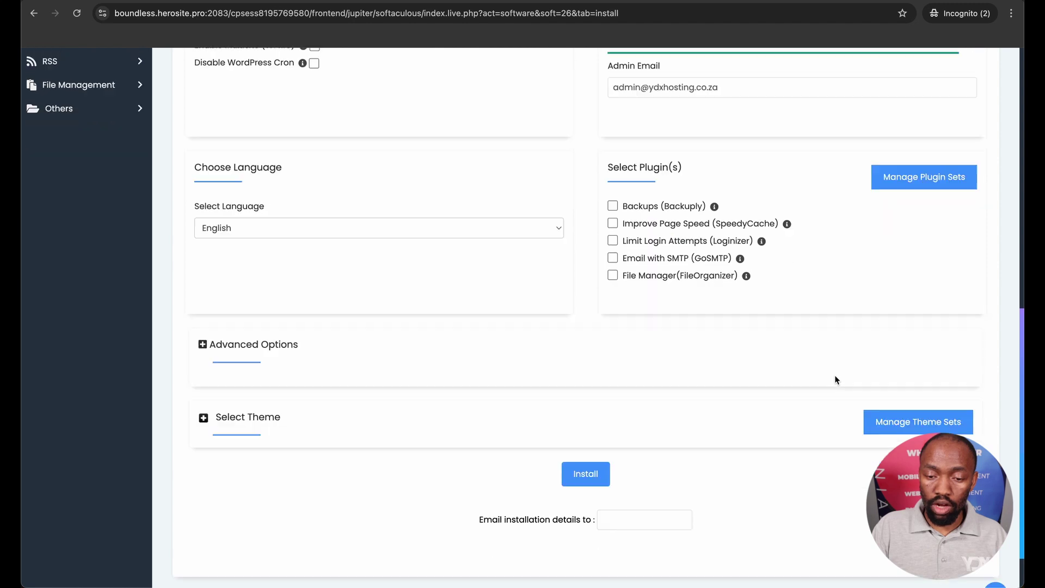
click(576, 429)
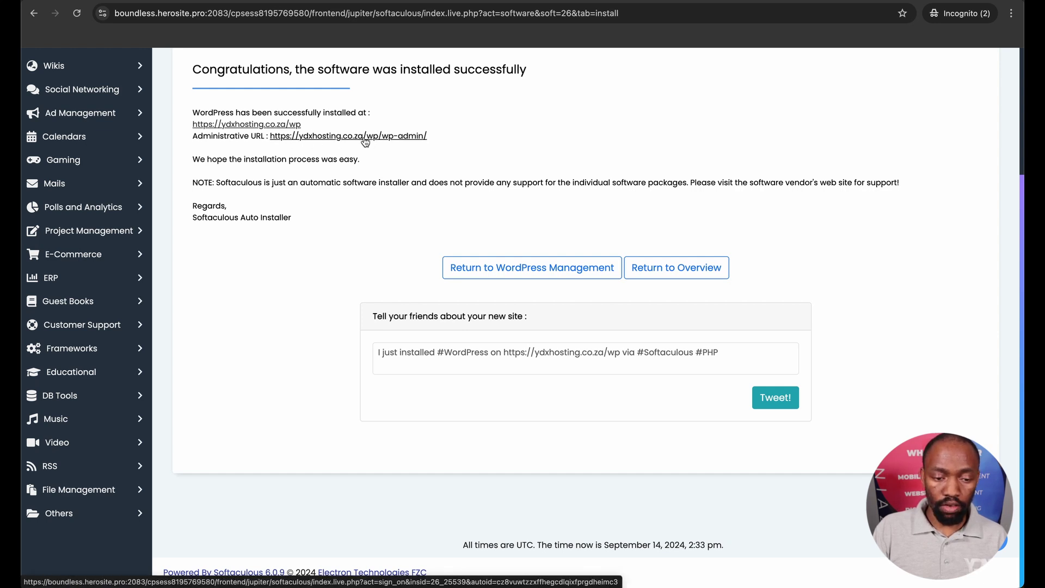
- Open the wp-admin dashboard through the Administrative URL link
click(676, 275)
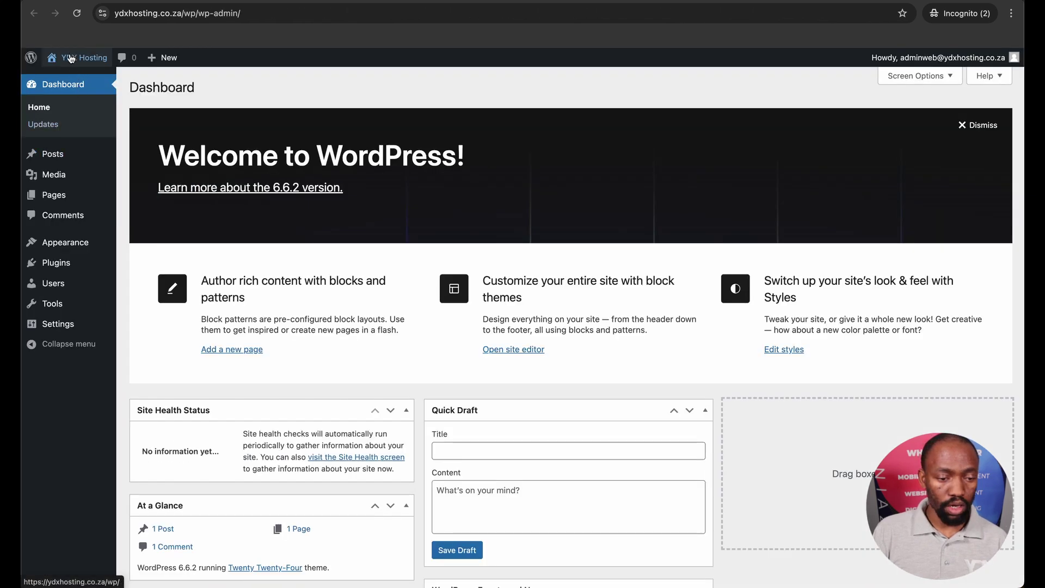
- Visit the site front end at ydxhosting.co.za/wp/ and scroll through the homepage
mouse_move(70, 58)
right_click(63, 78)
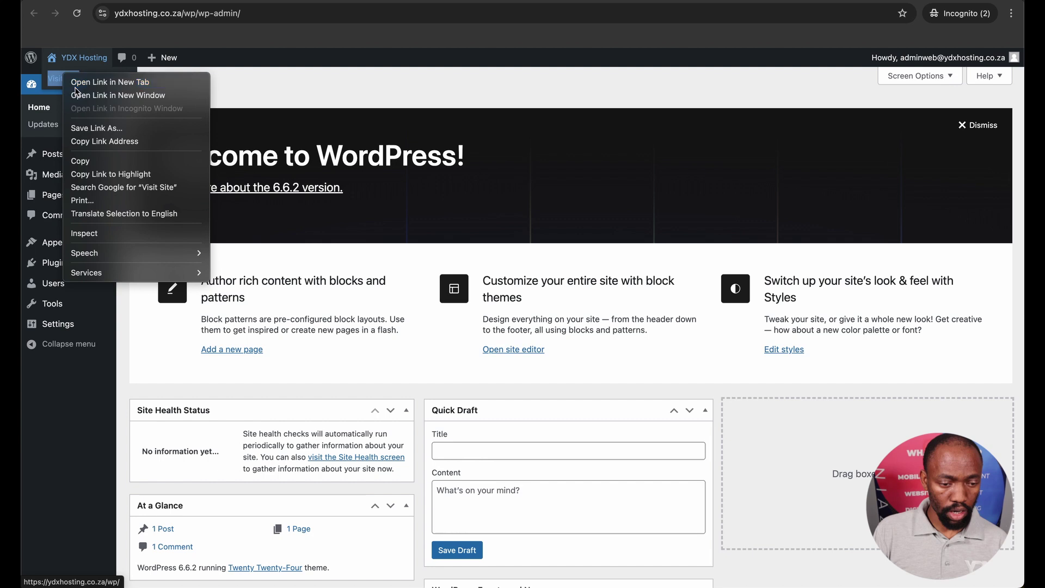
key(Escape)
click(69, 79)
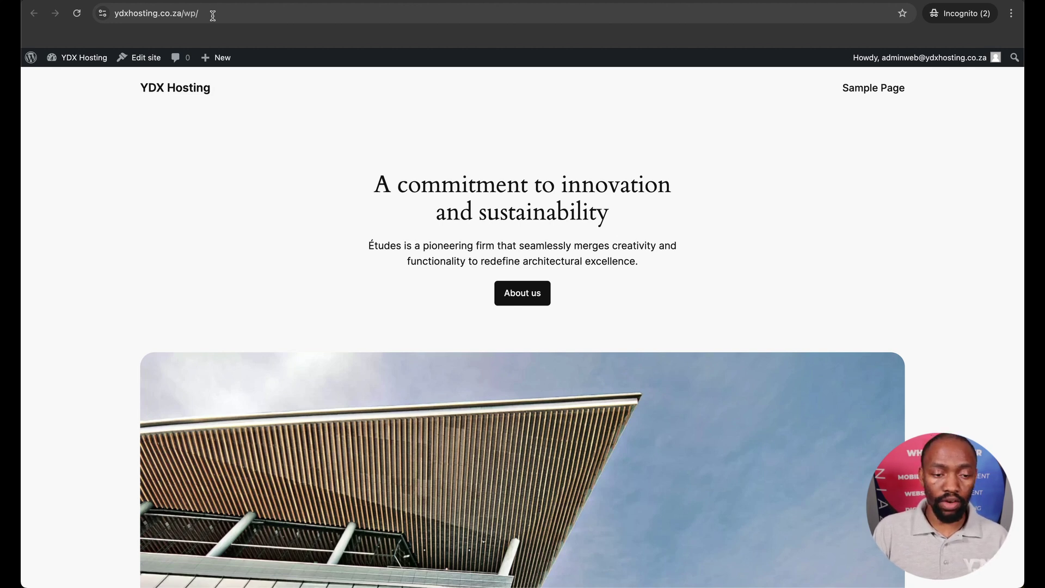
scroll(264, 226, down, 15)
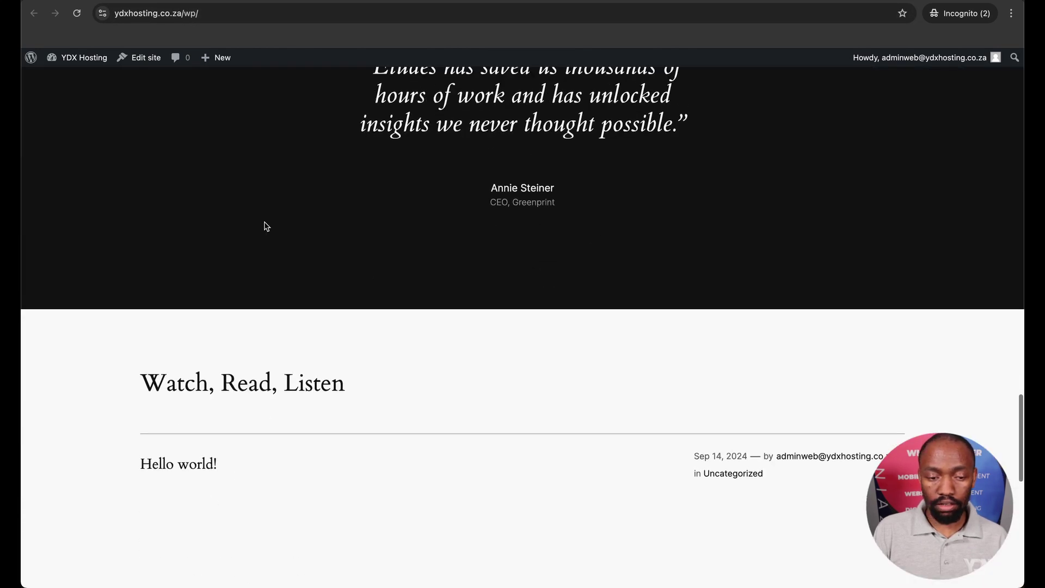
scroll(266, 226, up, 15)
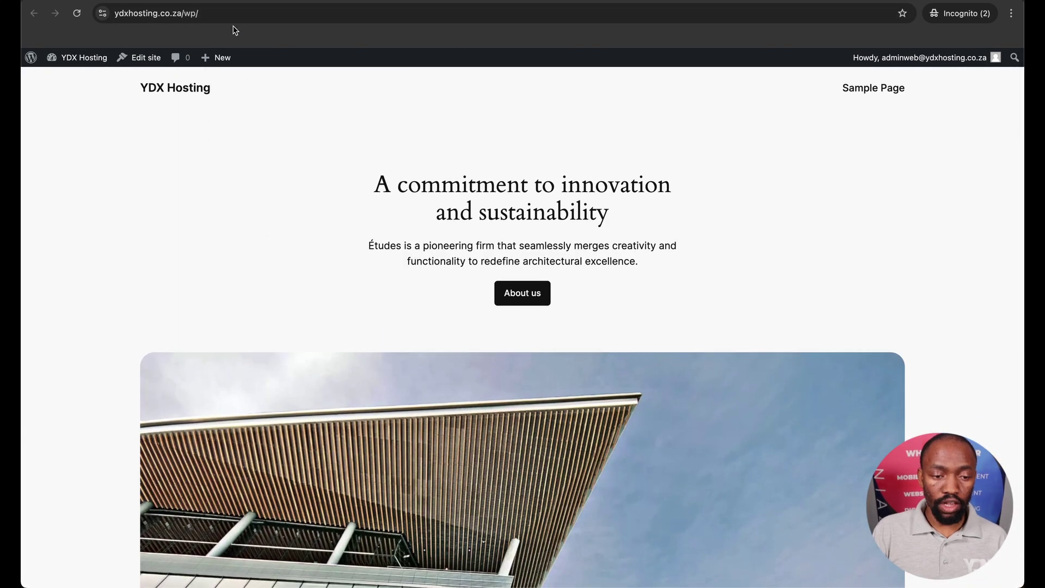
click(229, 11)
click(241, 10)
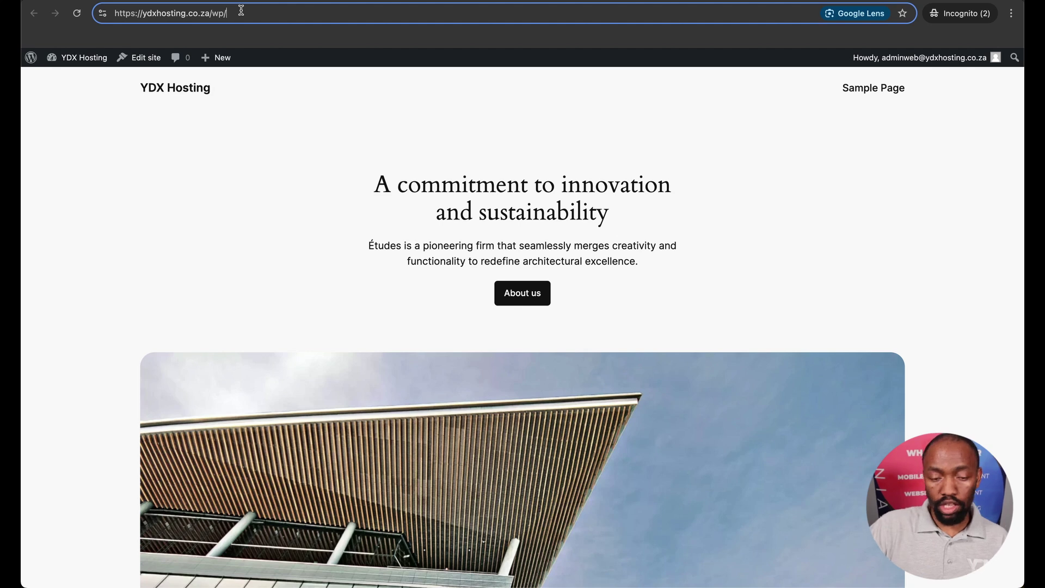
key(BackSpace)
key(BackSpace)
key(BackSpace)
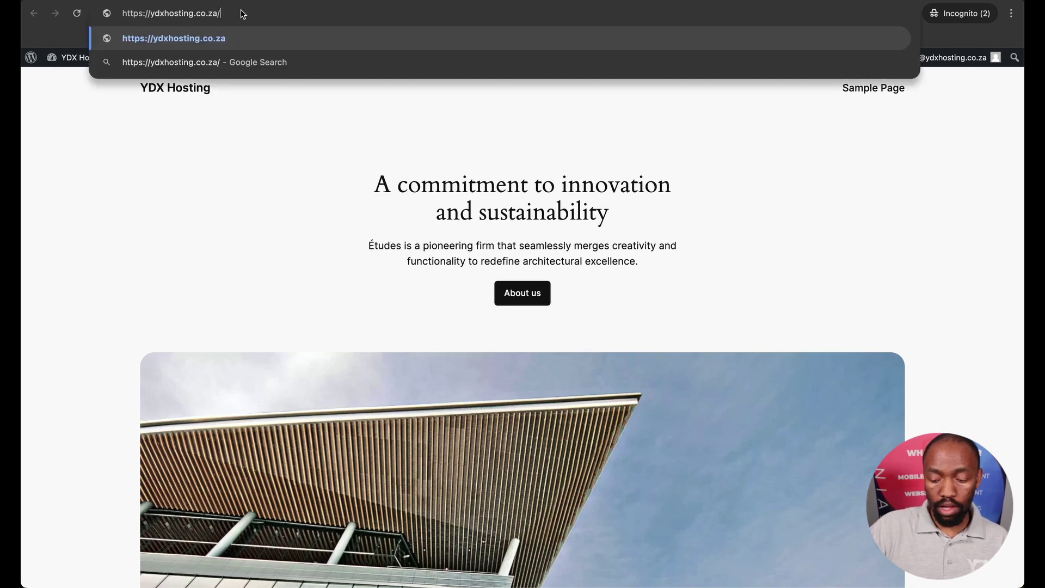
key(Return)
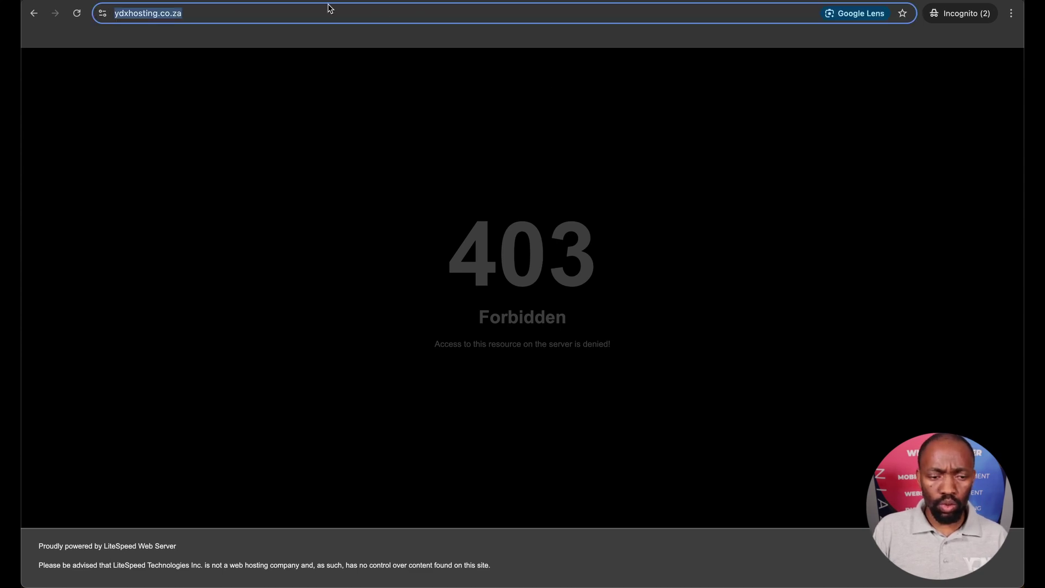
- Reload the site at ydxhosting.co.za/wp by appending /wp to the address
click(274, 12)
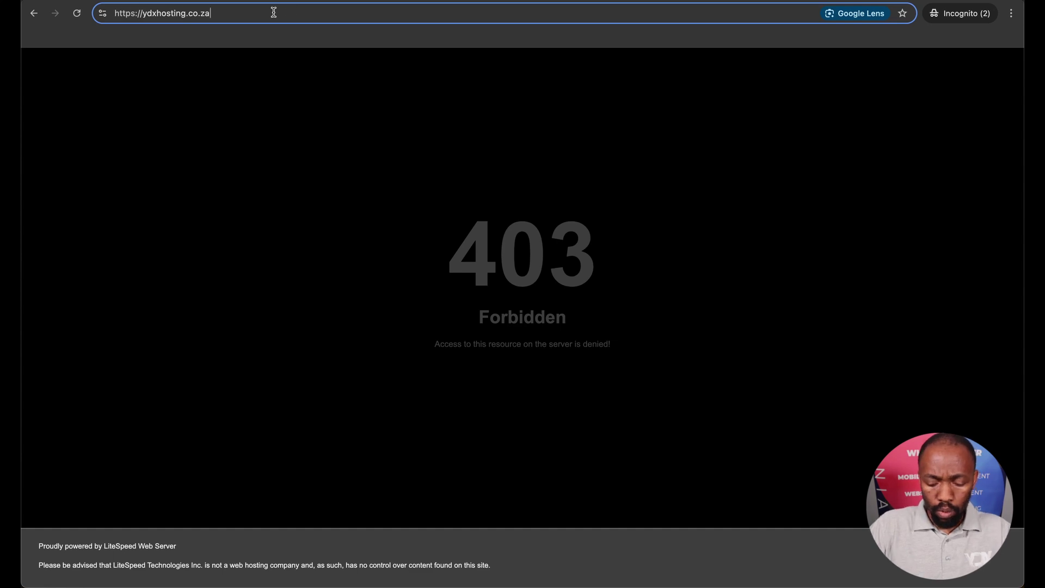
text(/wp)
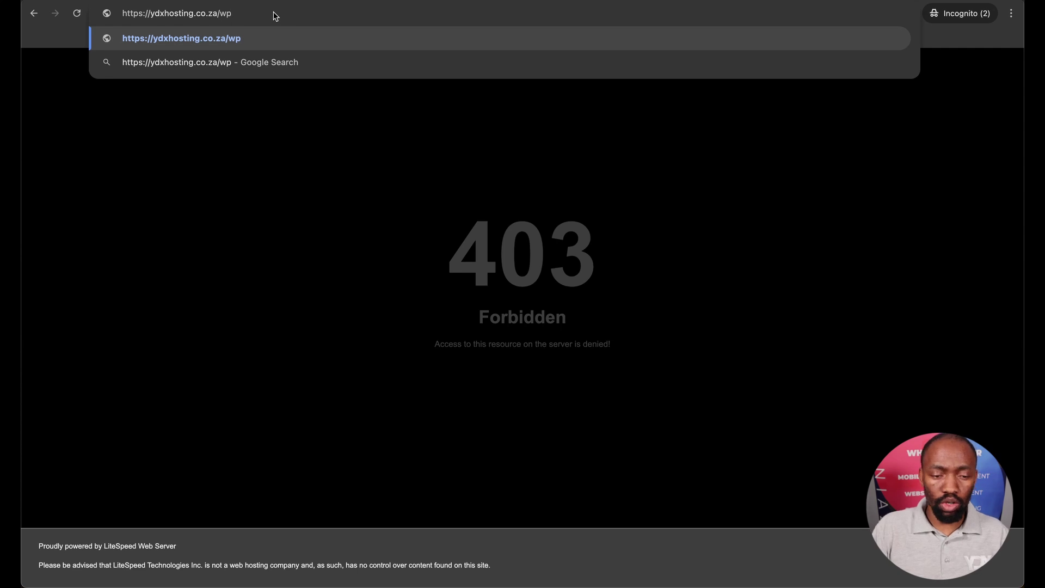
key(Return)
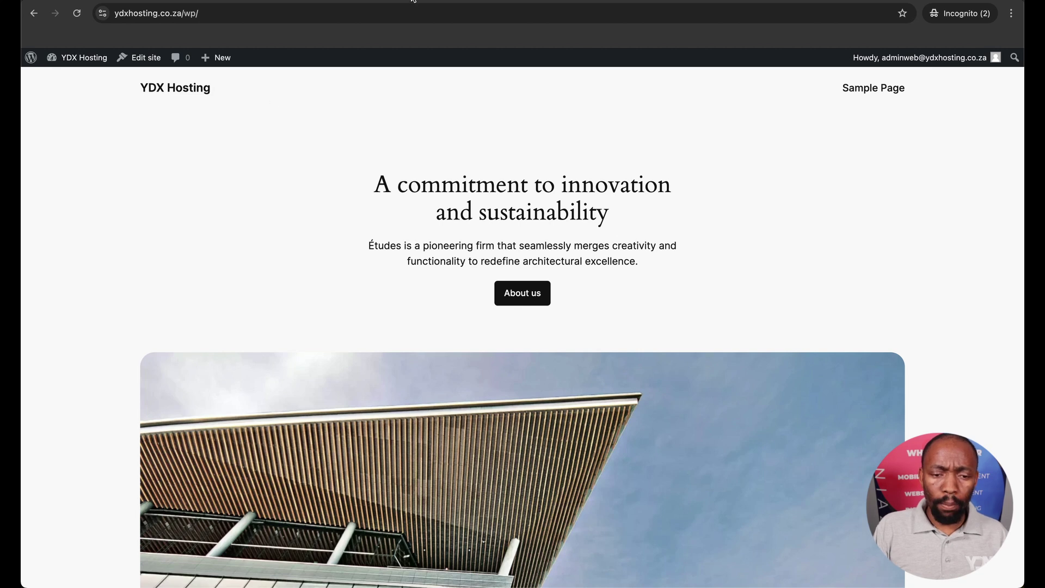
- Return to the cPanel home page and open File Manager from the Files group
key(ctrl+shift+Tab)
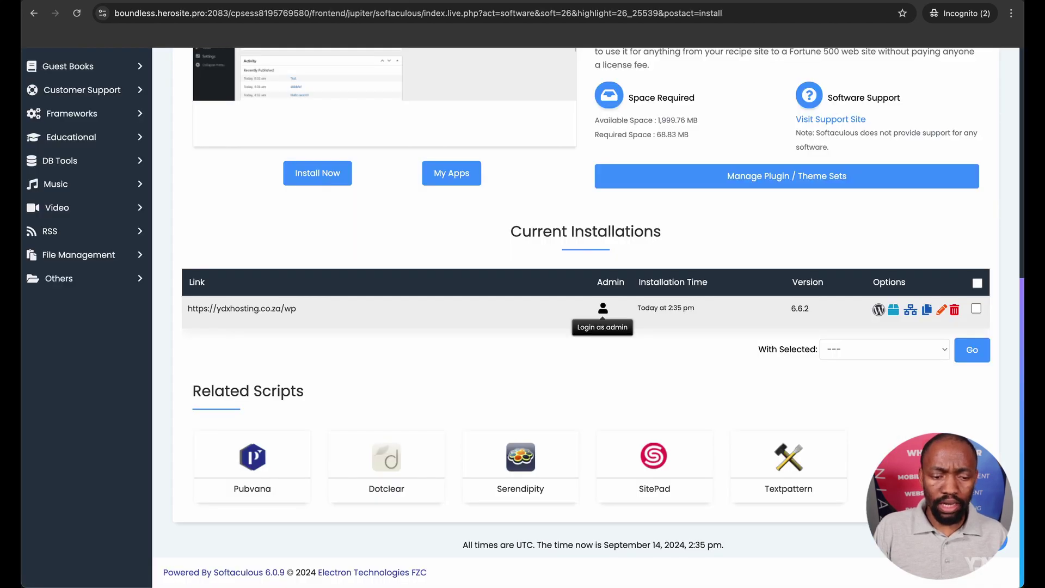
scroll(443, 191, up, 10)
click(805, 63)
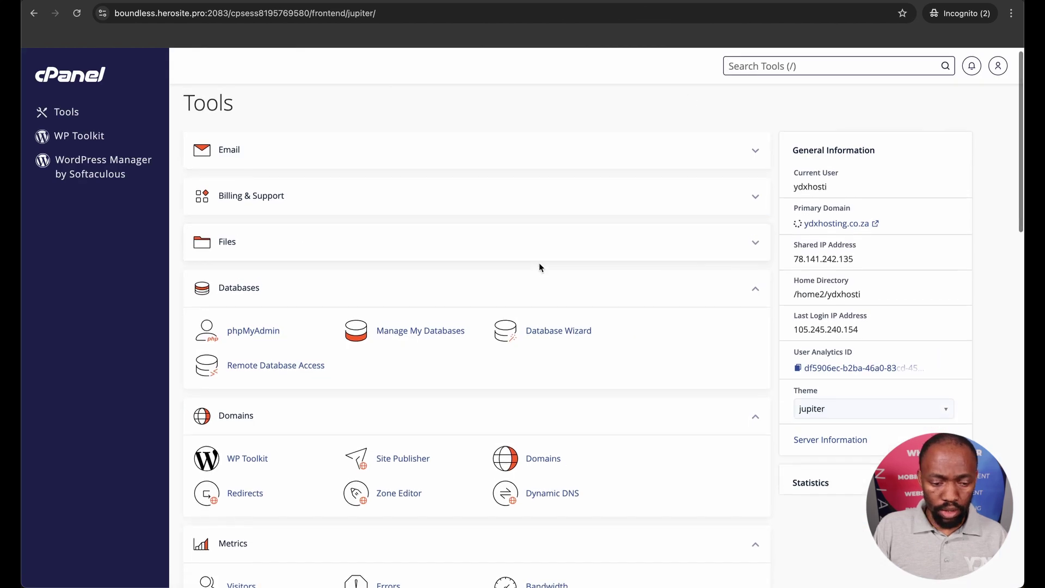
click(755, 249)
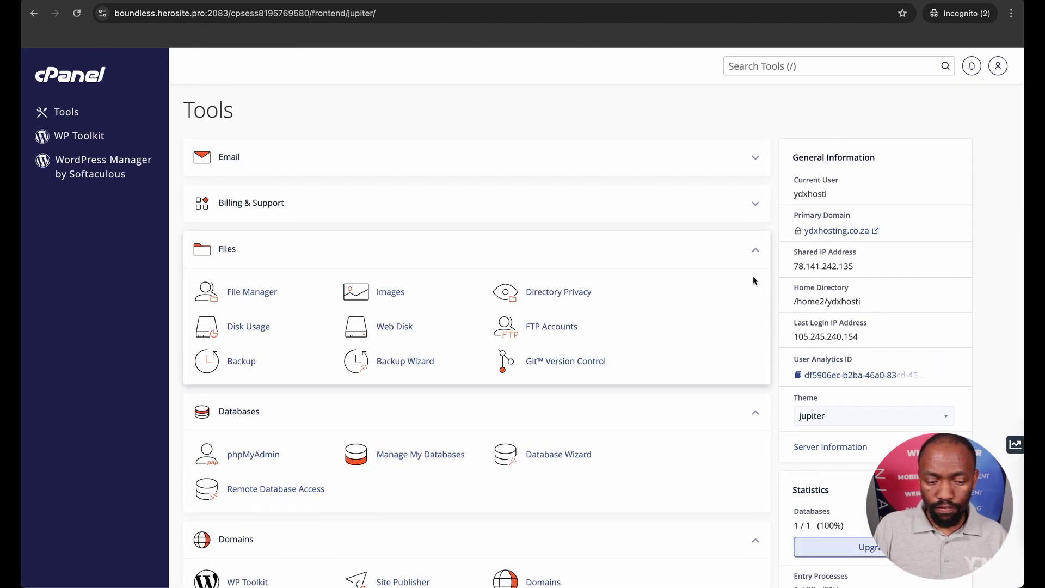
click(756, 410)
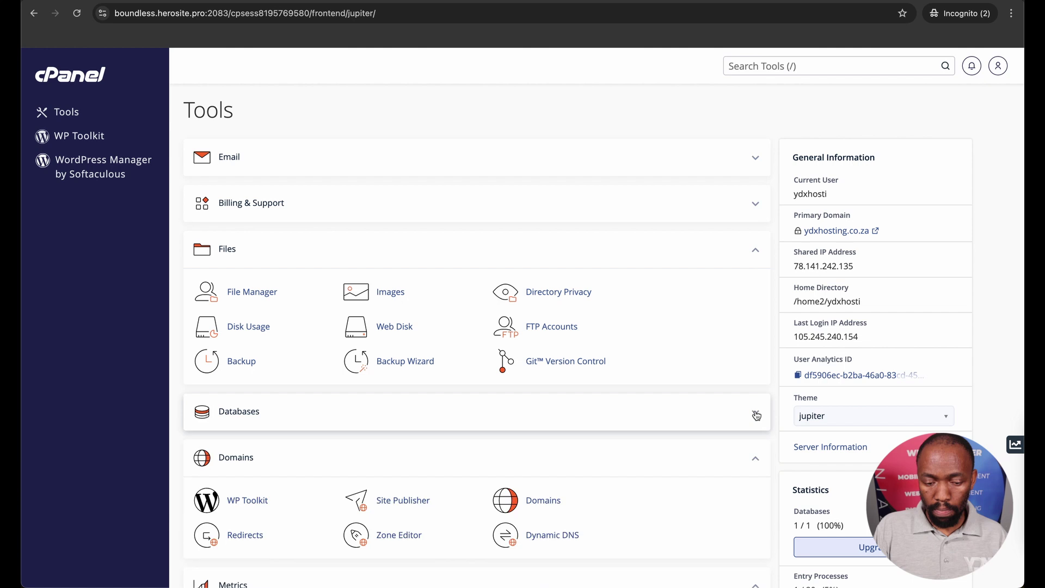
click(756, 458)
right_click(757, 502)
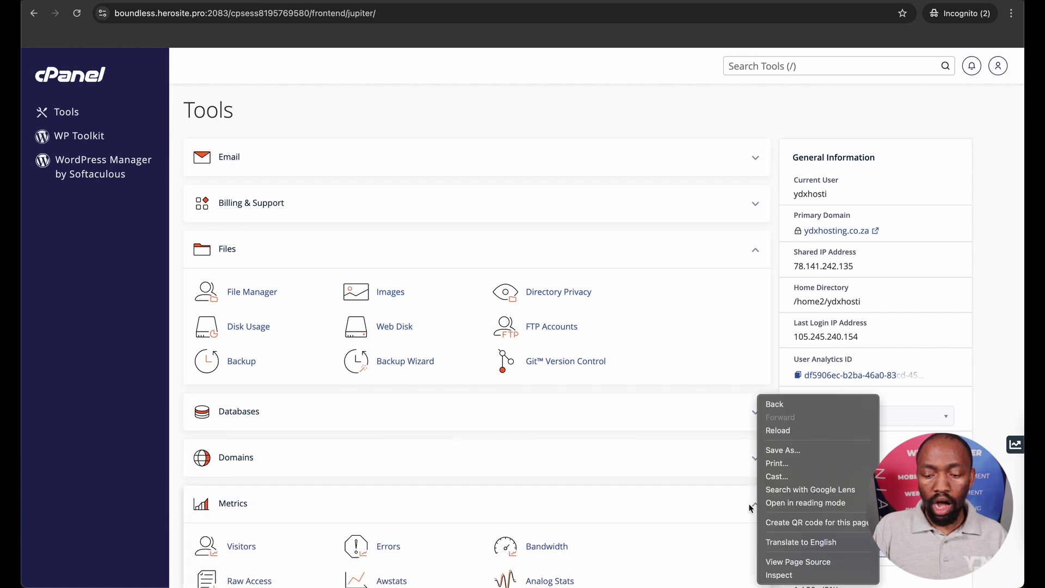
click(753, 504)
click(755, 506)
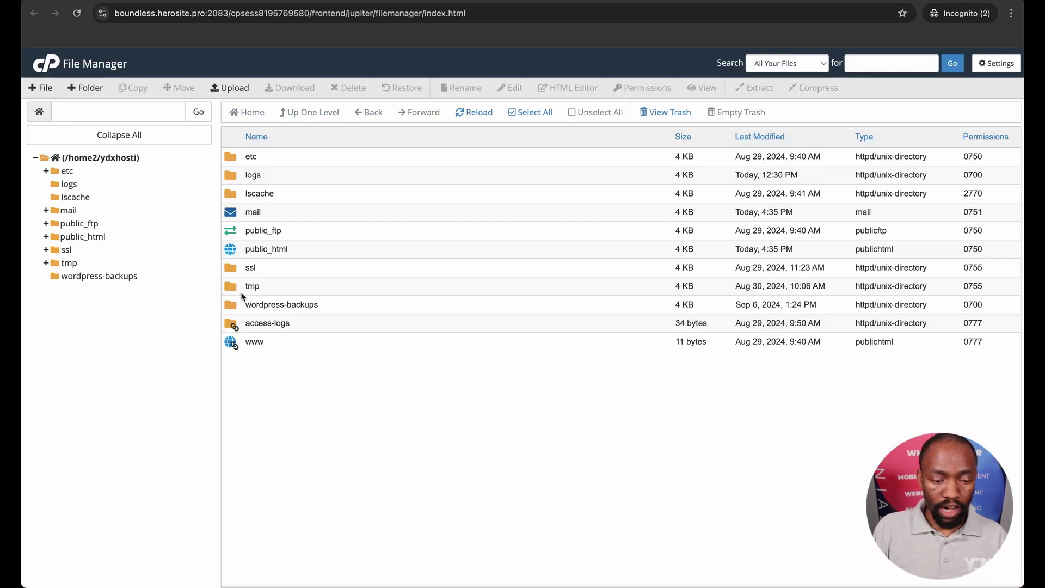
- Open public_html/wp and select all its WordPress files and folders
double_click(231, 251)
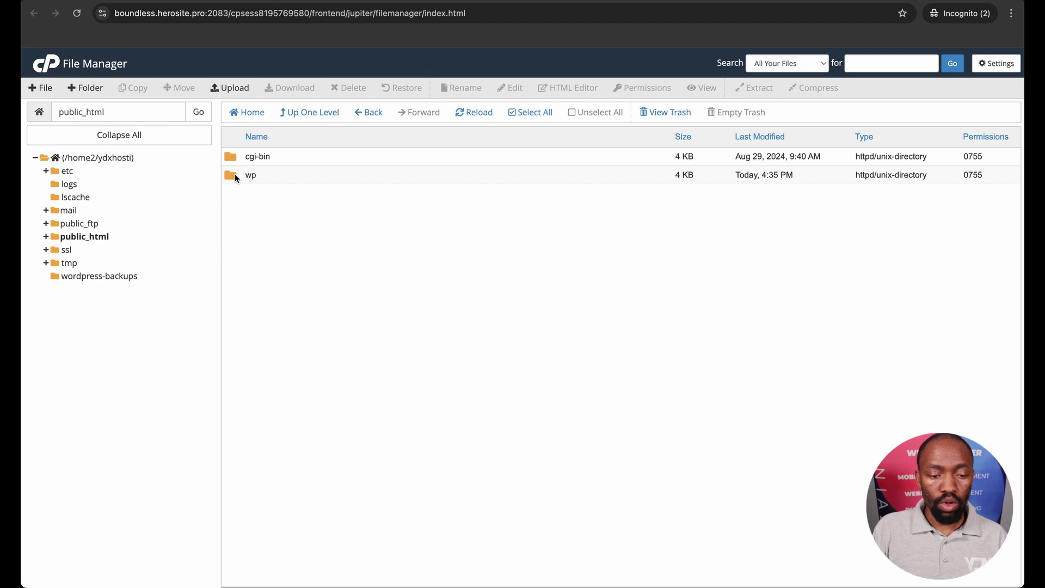
double_click(235, 175)
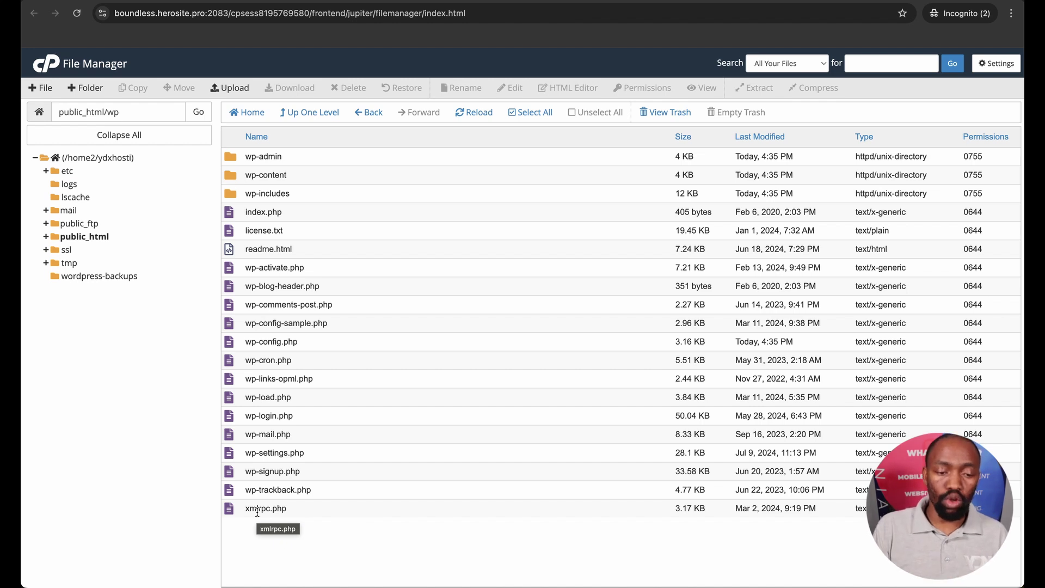
click(263, 159)
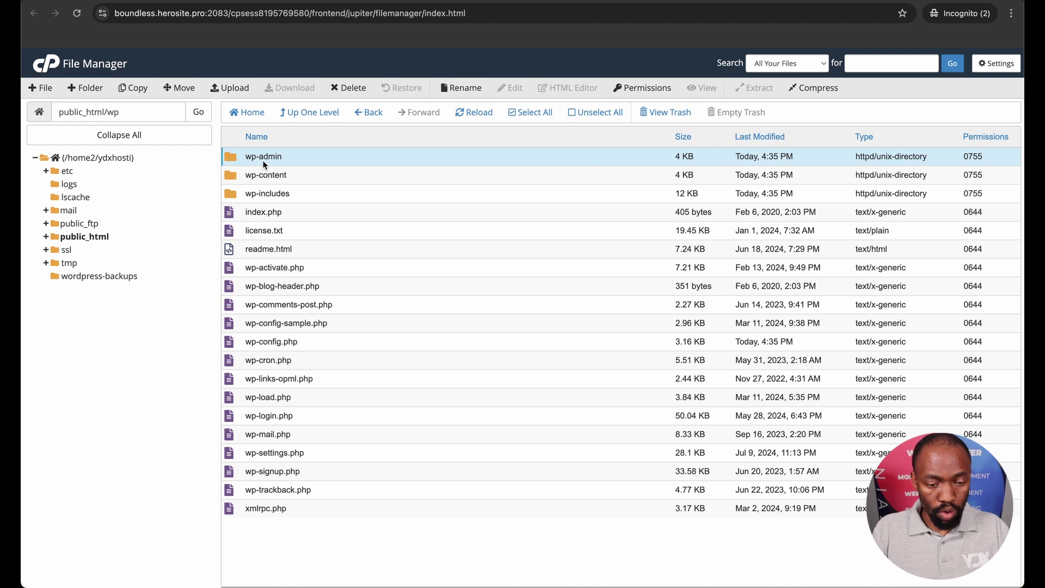
drag(262, 160, 267, 511)
click(260, 528)
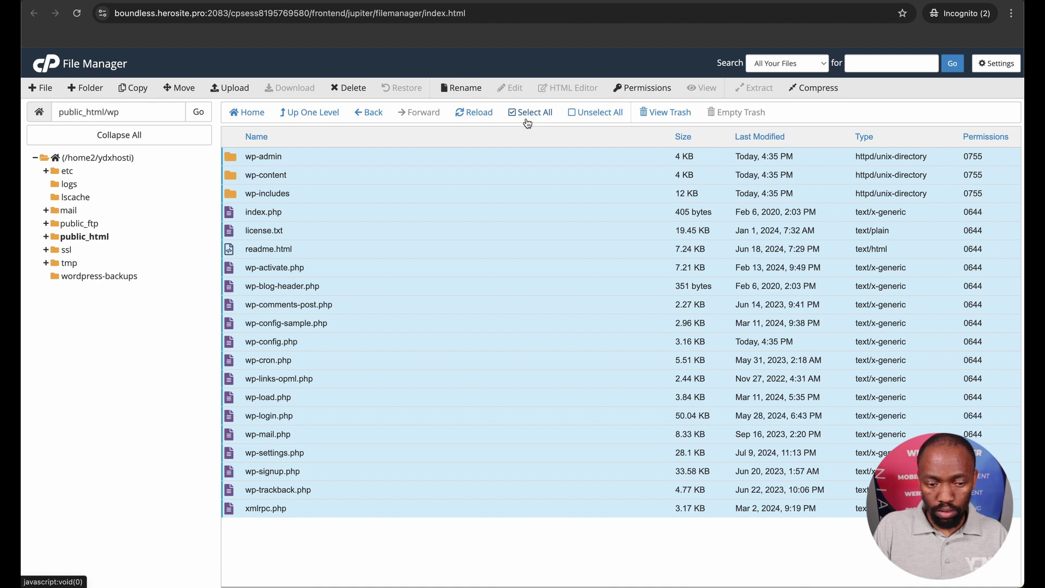
- Move the selected files to /public_html/ instead of /public_html/wp
click(176, 88)
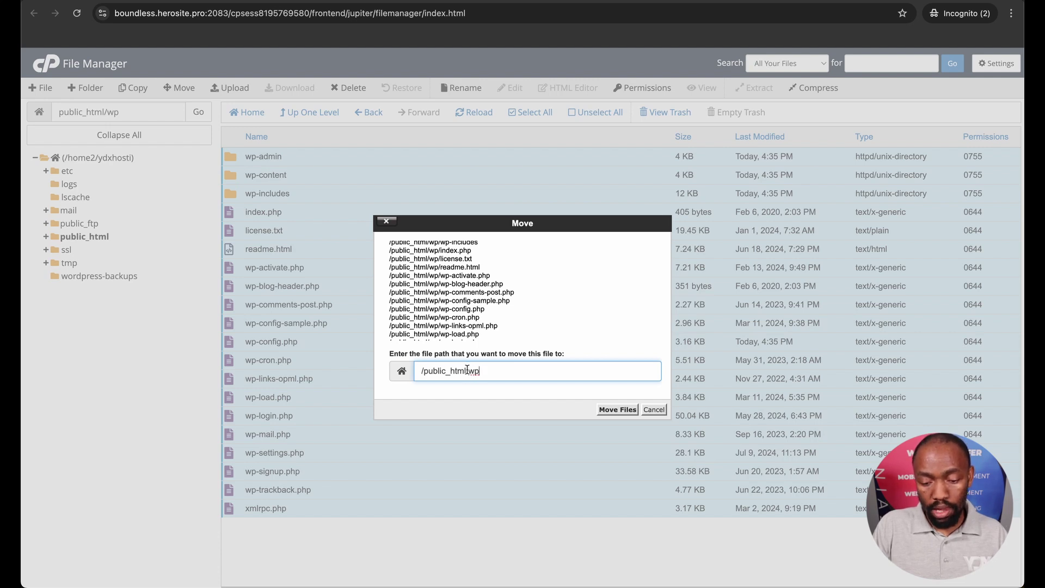
key(BackSpace)
key(BackSpace)
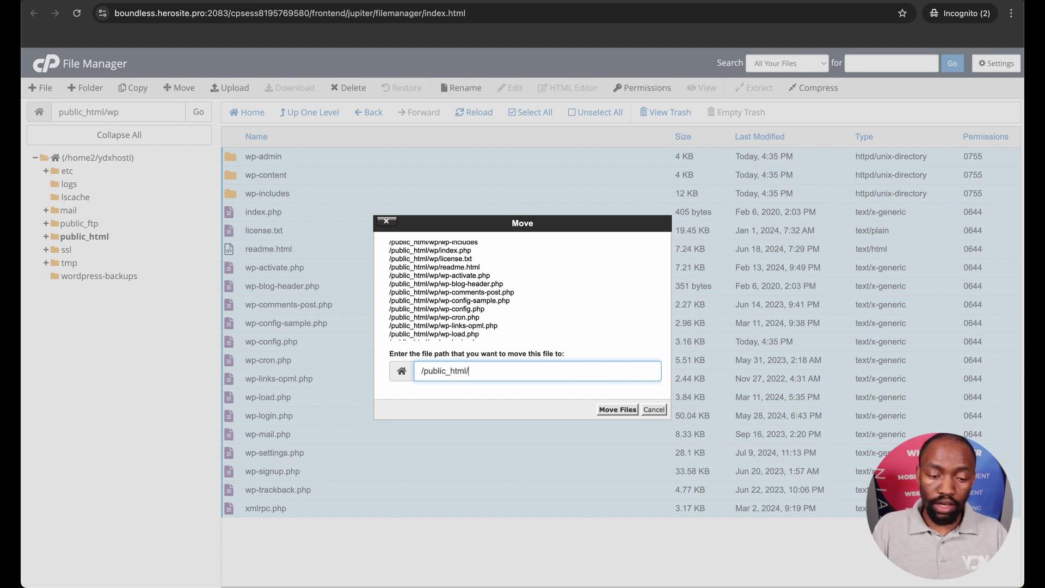
click(610, 412)
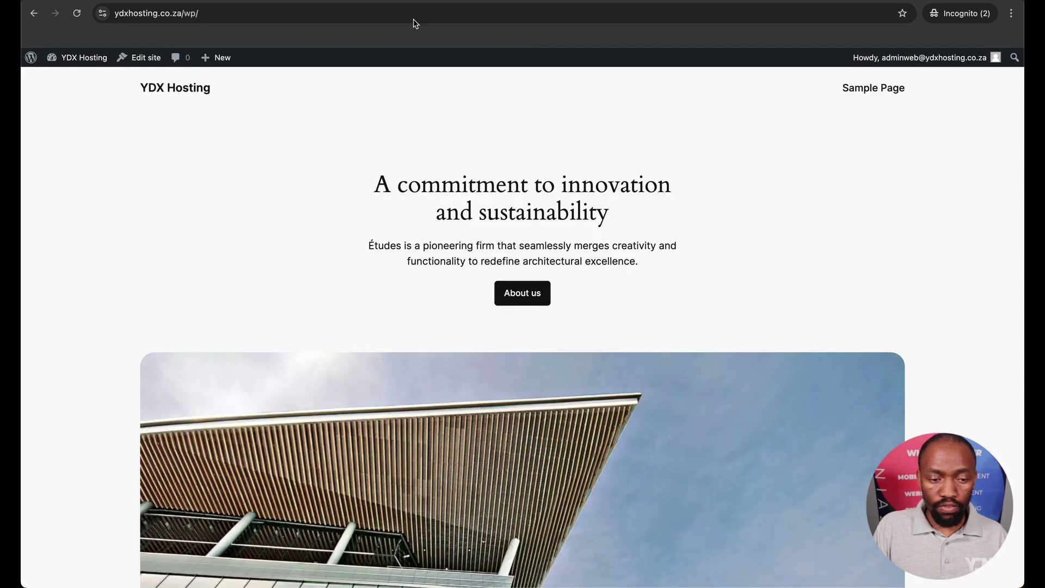
- Reload ydxhosting.co.za/wp/ to confirm the 403 Forbidden, then trim the address to the root domain
click(77, 13)
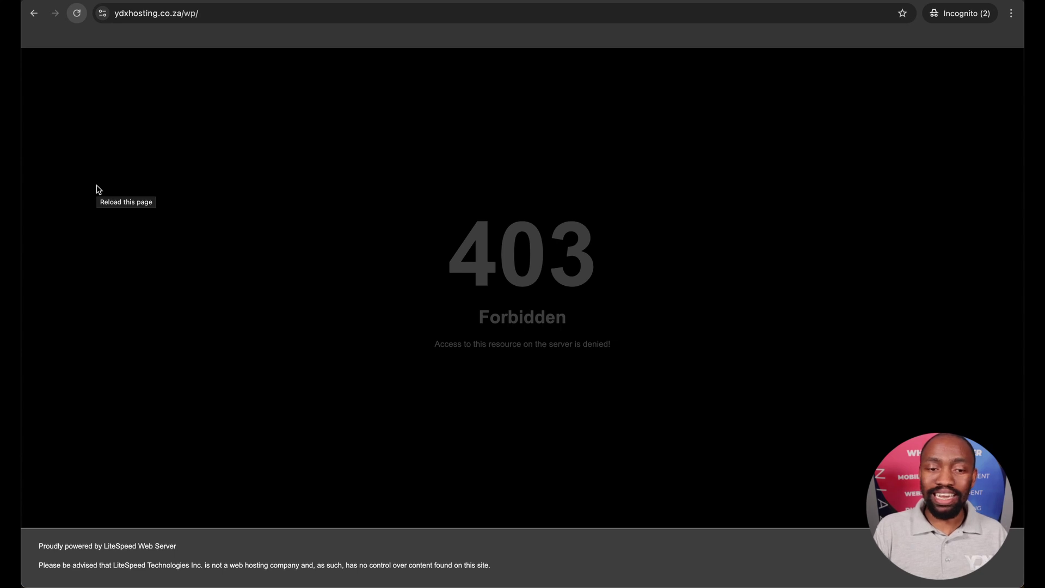
click(242, 12)
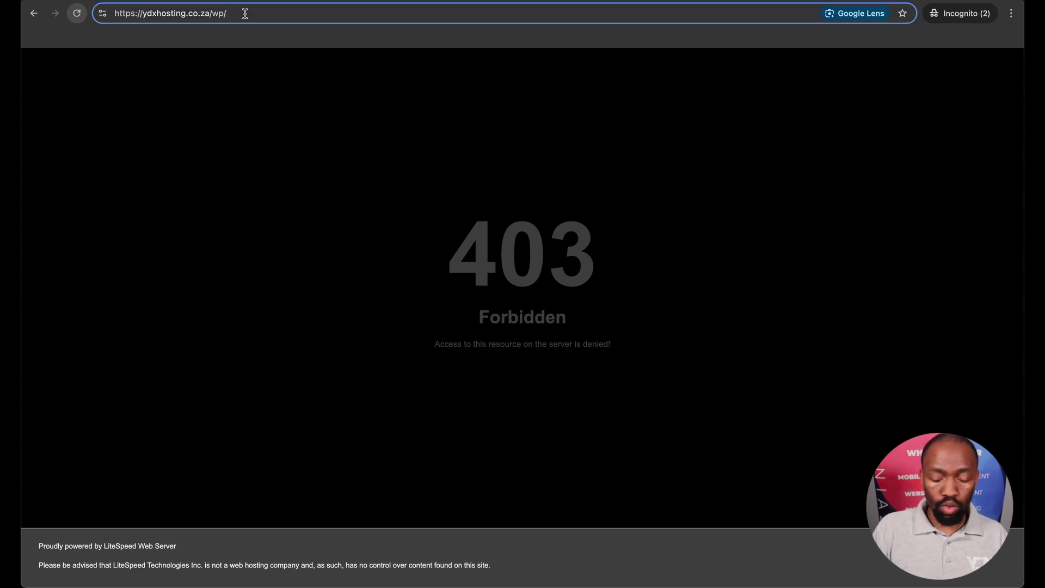
key(BackSpace)
key(BackSpace)
key(BackSpace)
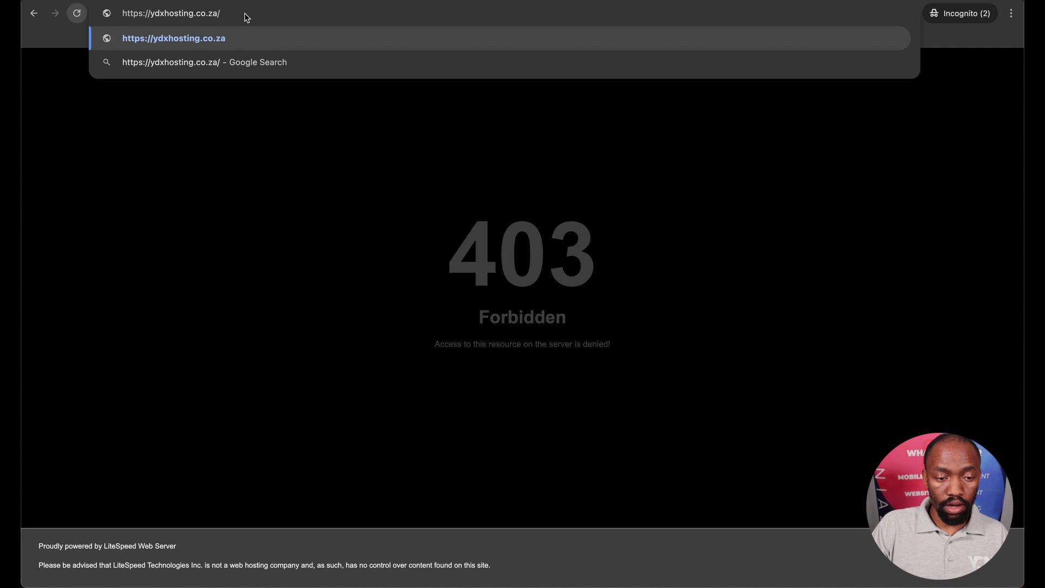
key(Return)
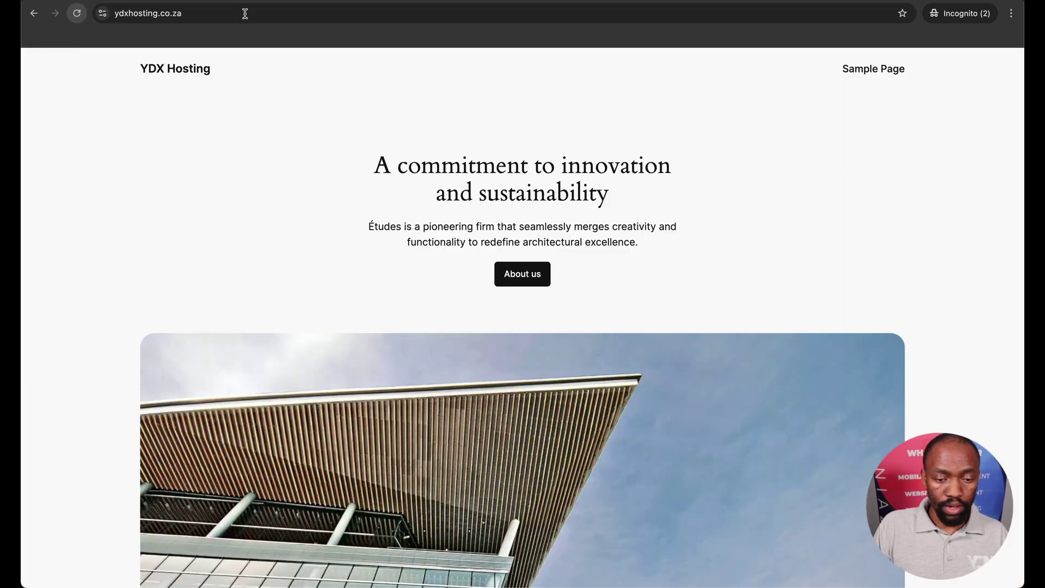
scroll(293, 269, down, 7)
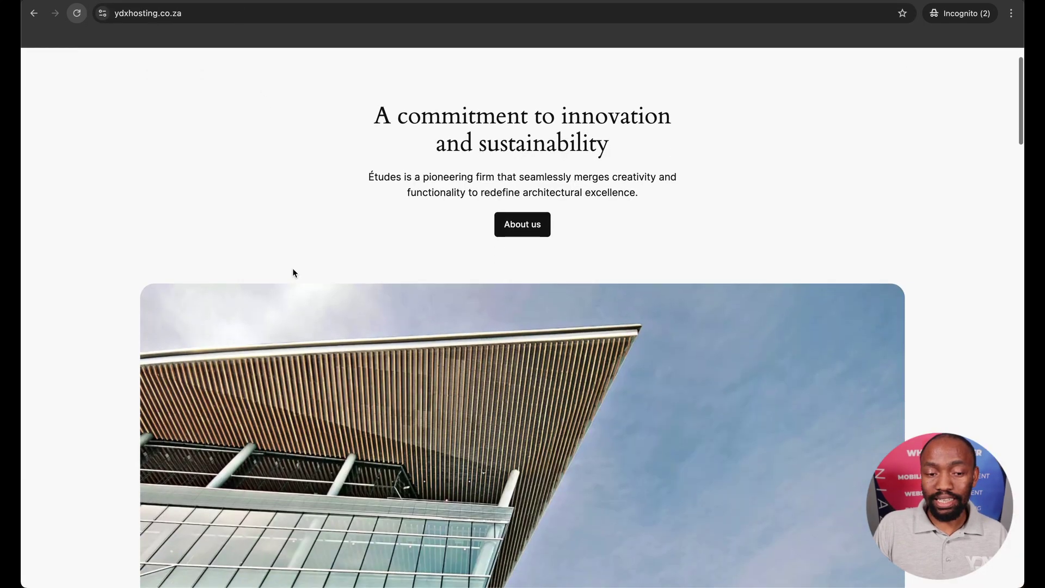
scroll(293, 273, up, 7)
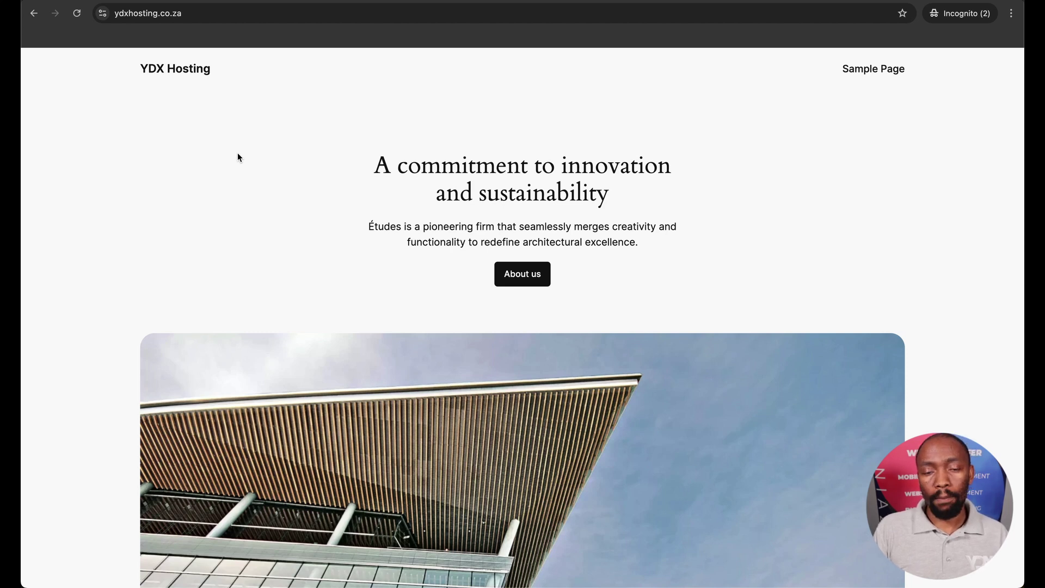
scroll(287, 305, down, 10)
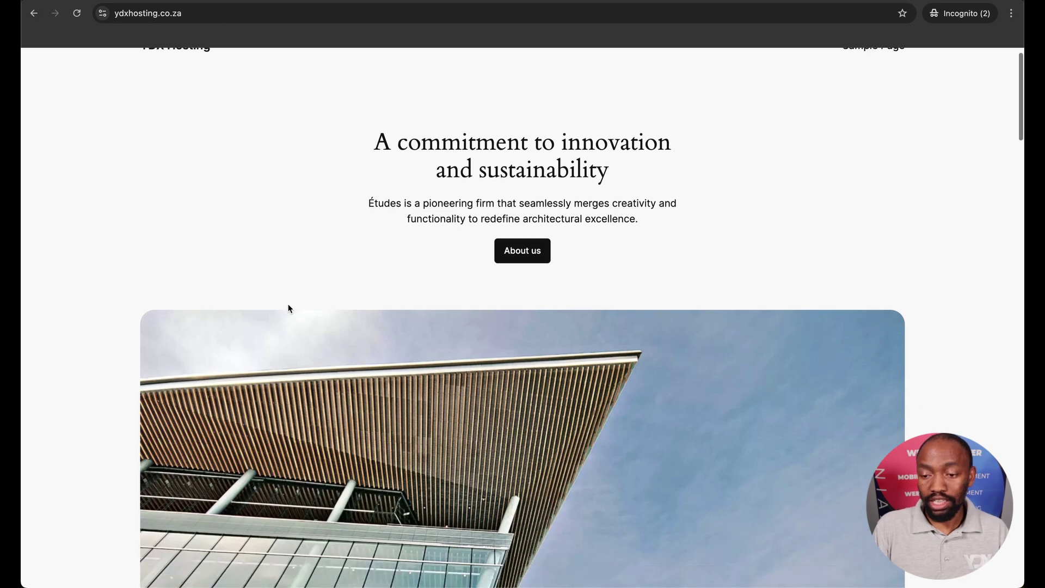
scroll(289, 309, down, 15)
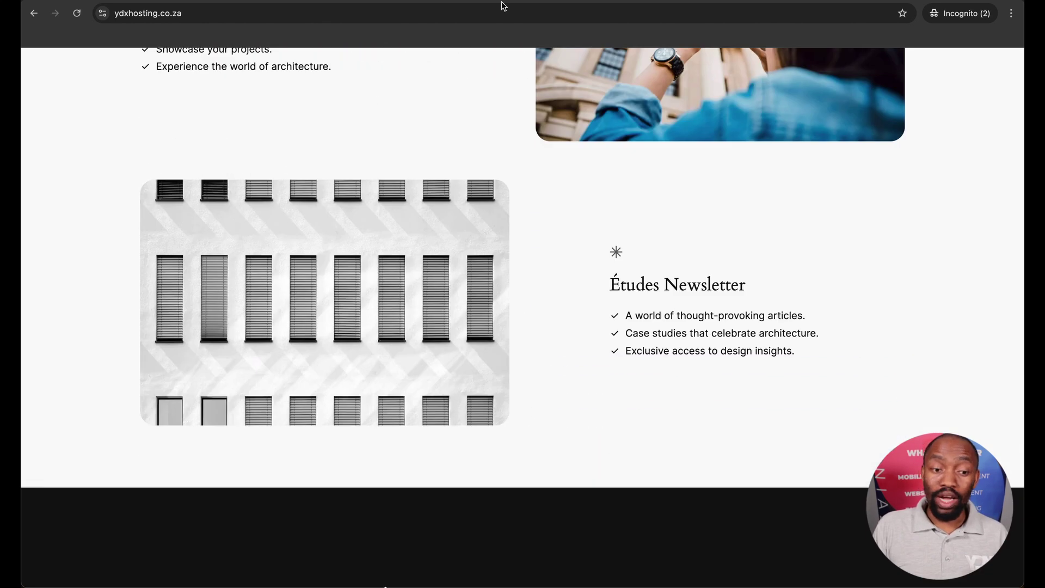
scroll(322, 157, up, 5)
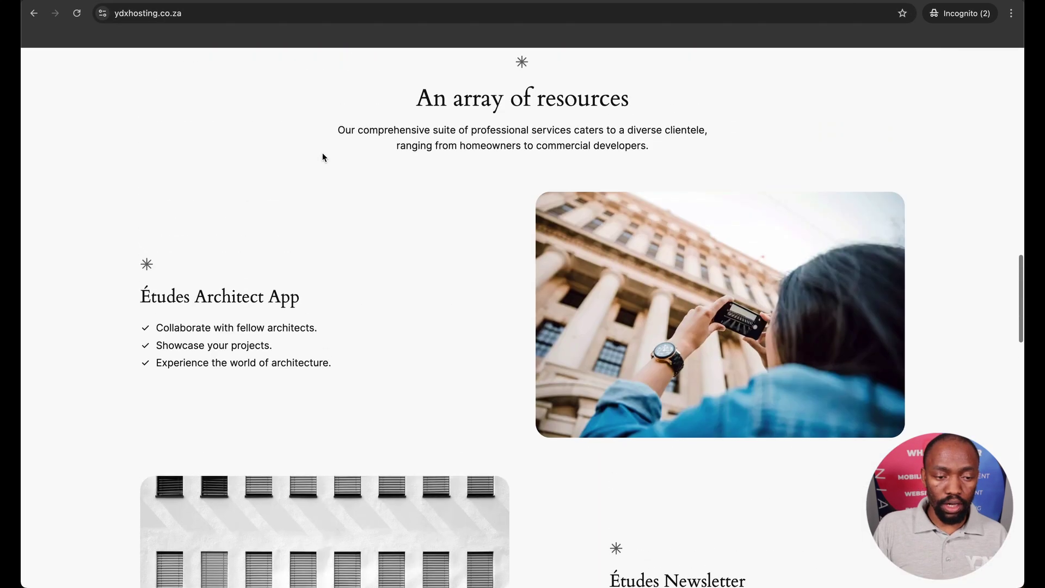
scroll(322, 157, up, 15)
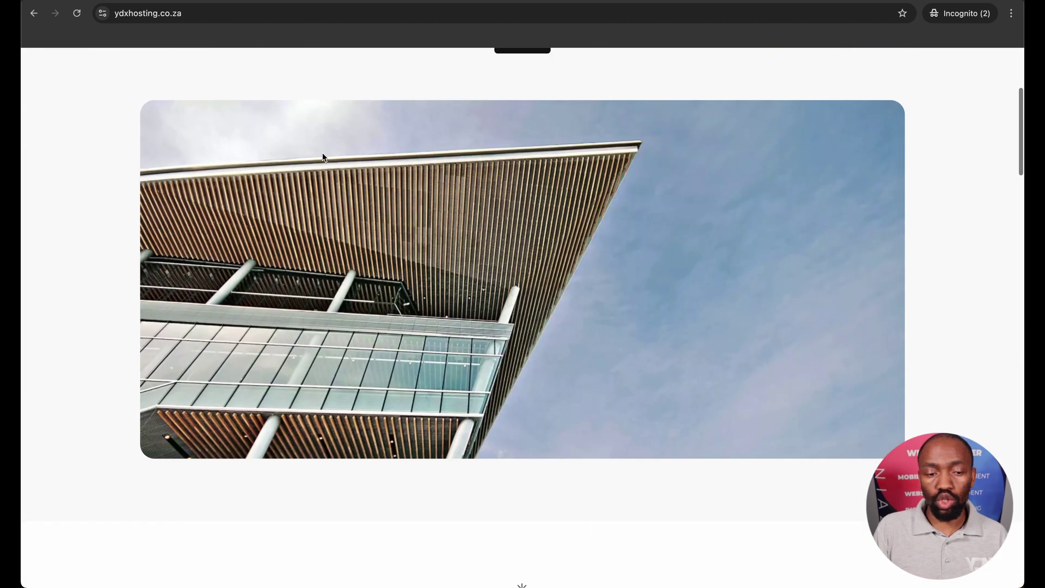
click(226, 14)
click(231, 15)
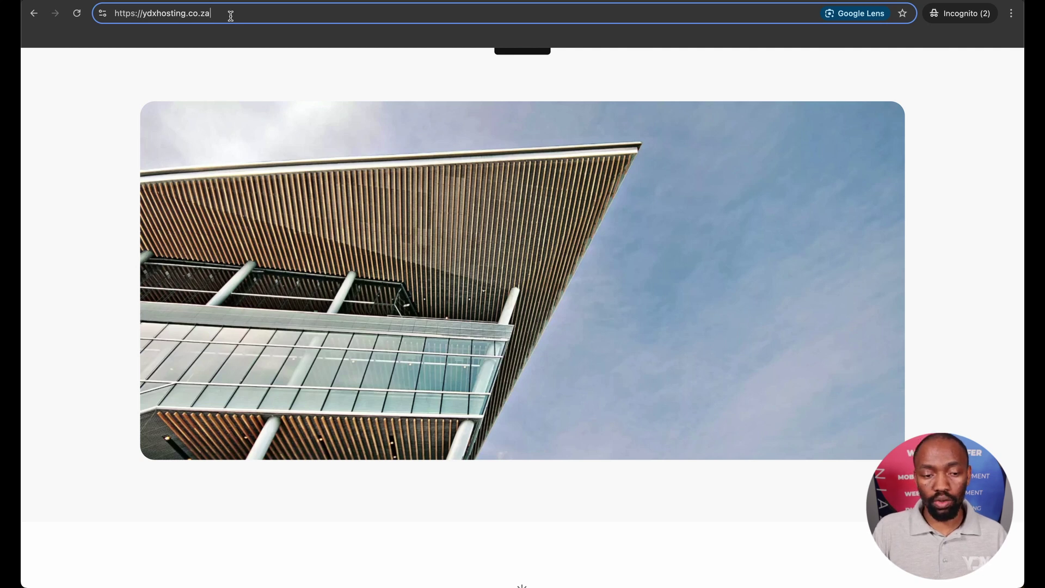
scroll(274, 168, up, 5)
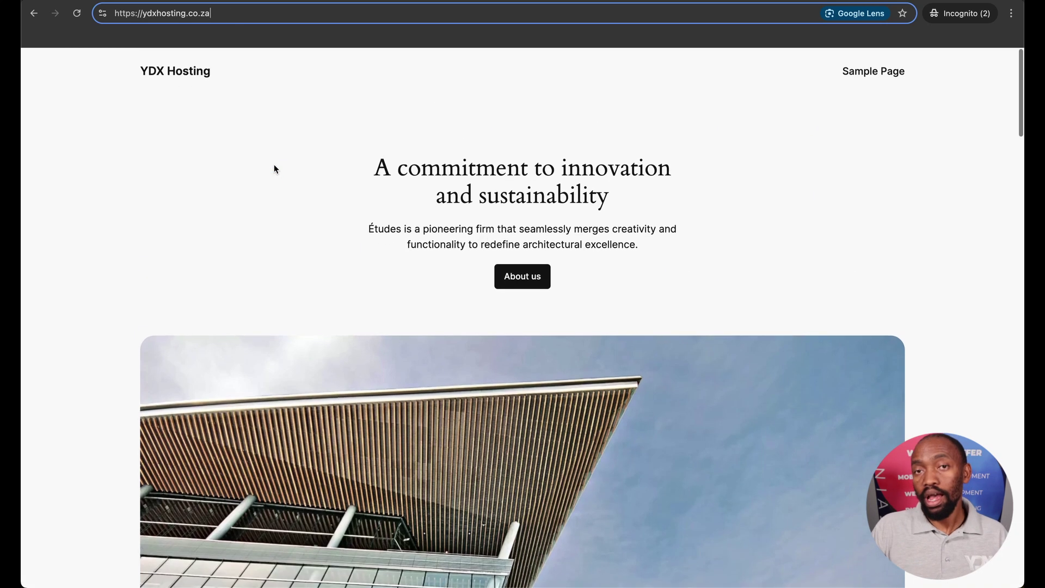